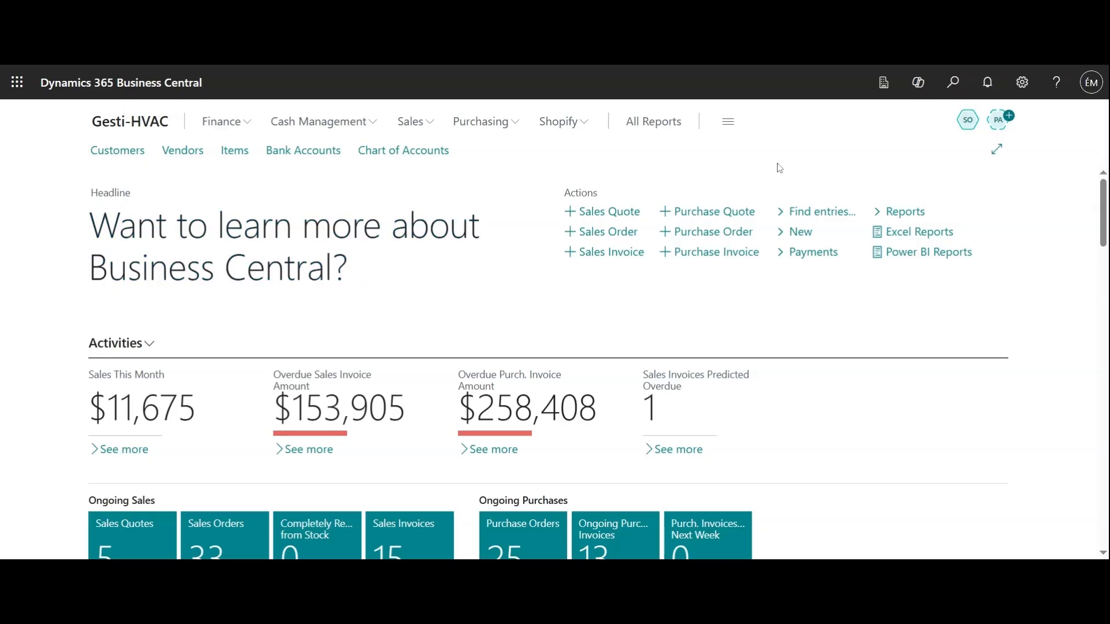
Search for 'sales orders' and open the Sales Orders list.
click(953, 87)
text(sa)
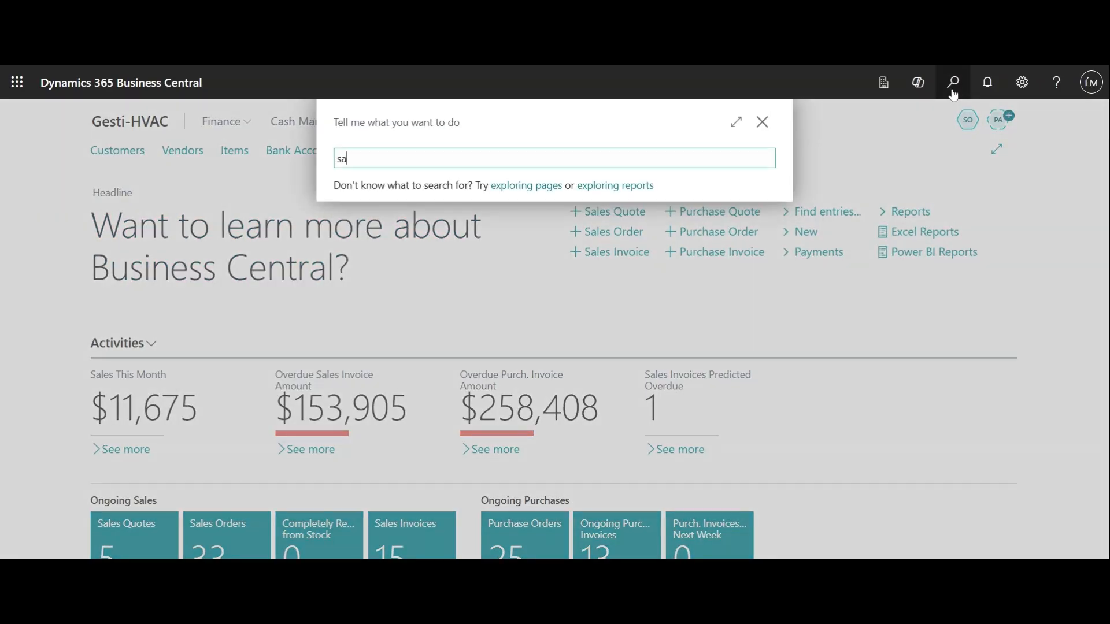
text(les orders)
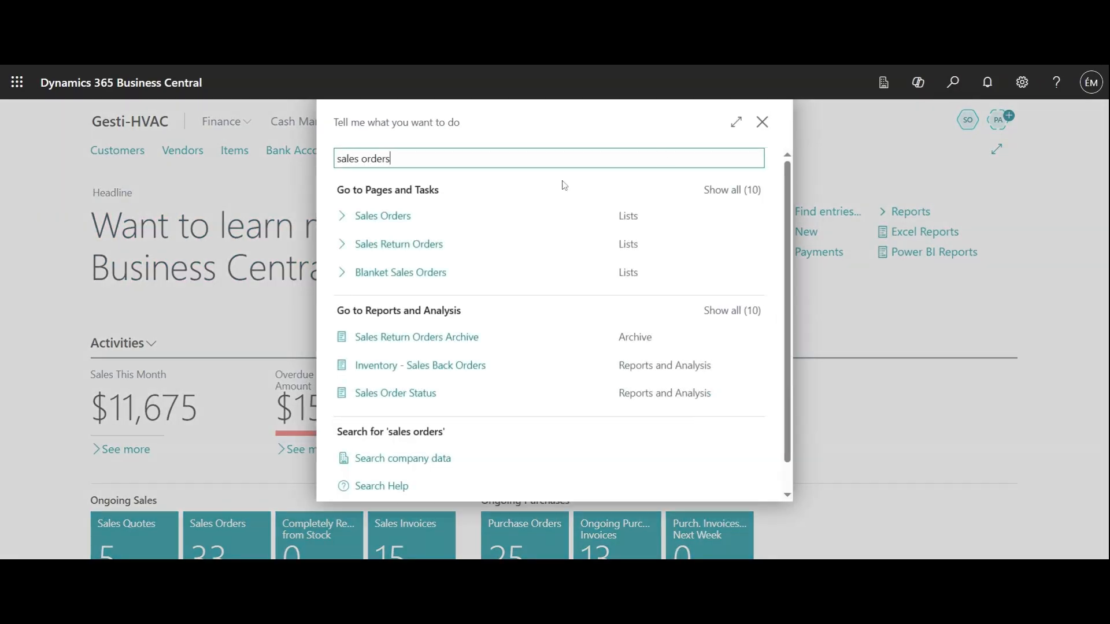
click(376, 216)
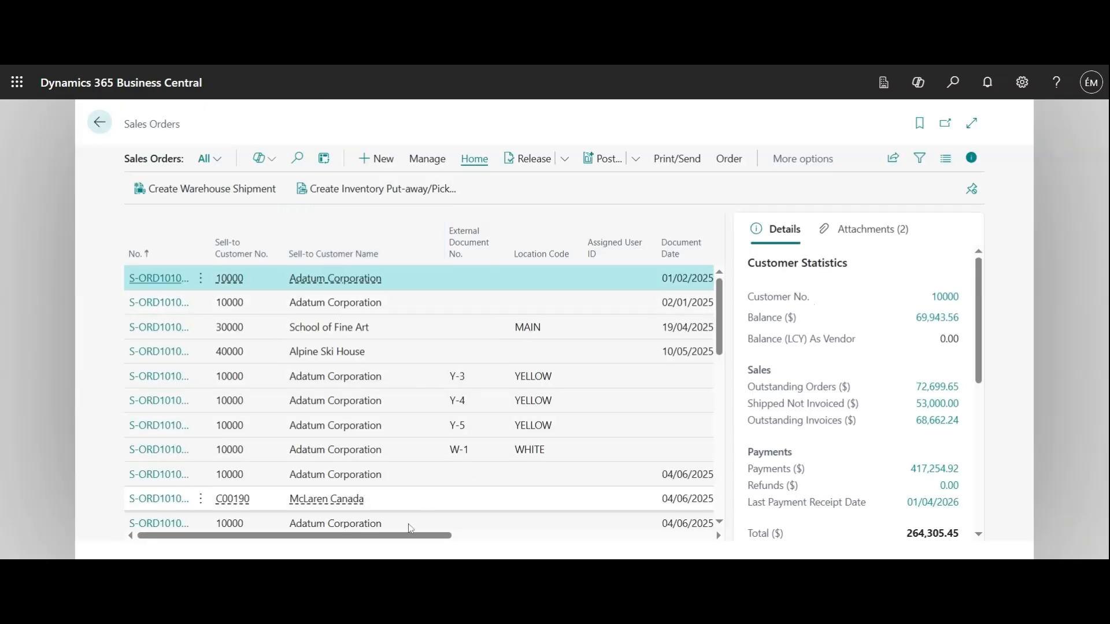
drag(408, 537, 382, 539)
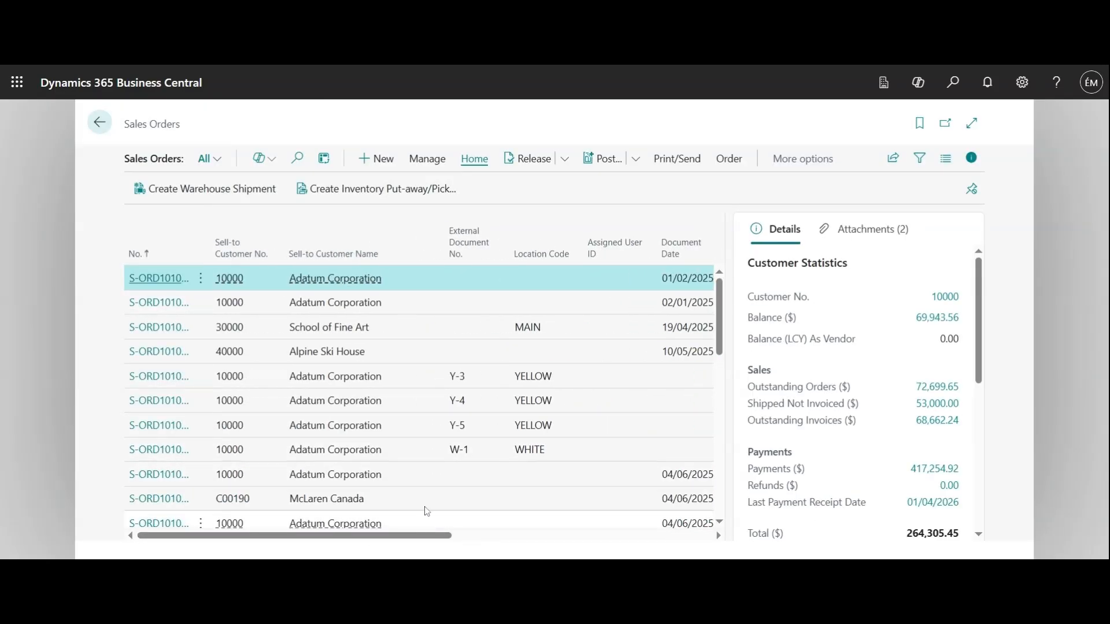
scroll(426, 511, down, 10)
drag(420, 538, 436, 543)
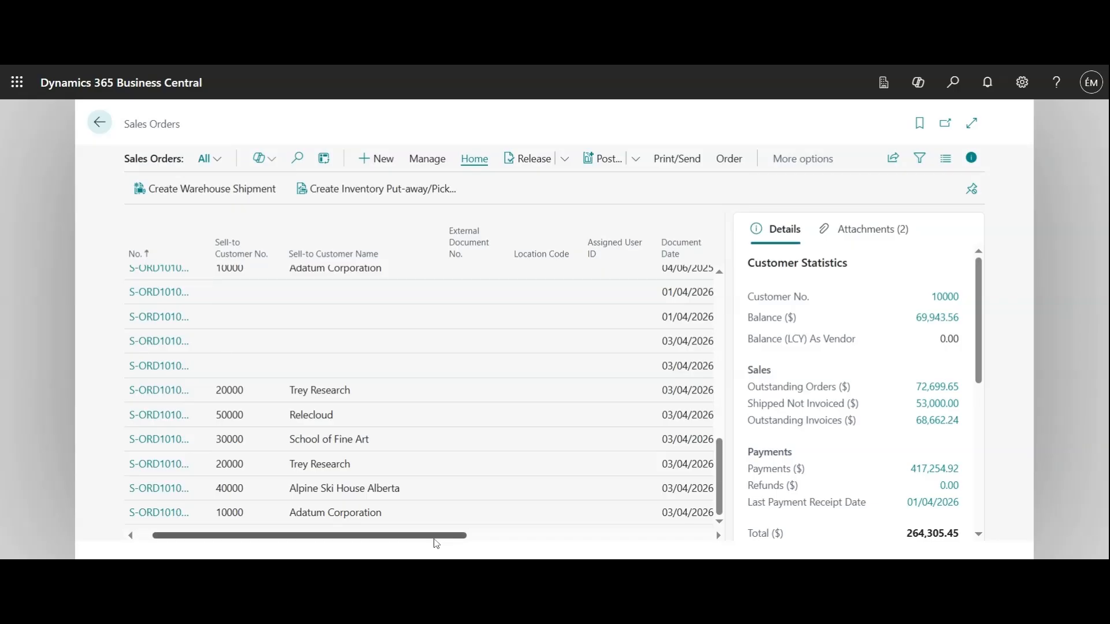
scroll(435, 544, right, 3)
scroll(451, 488, up, 3)
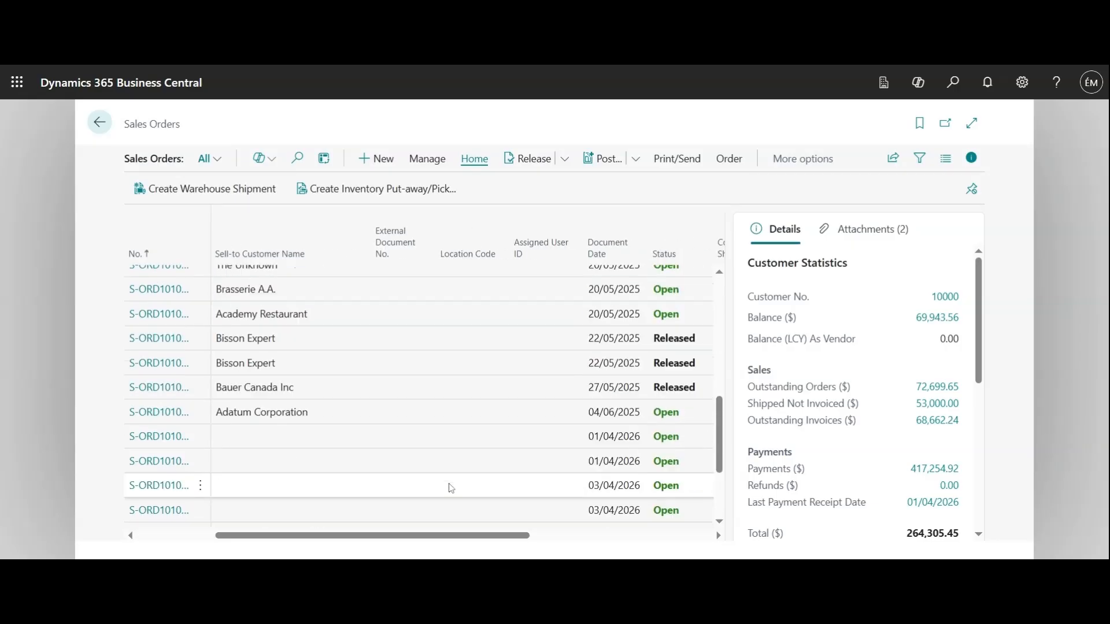
scroll(451, 489, down, 3)
drag(428, 537, 343, 539)
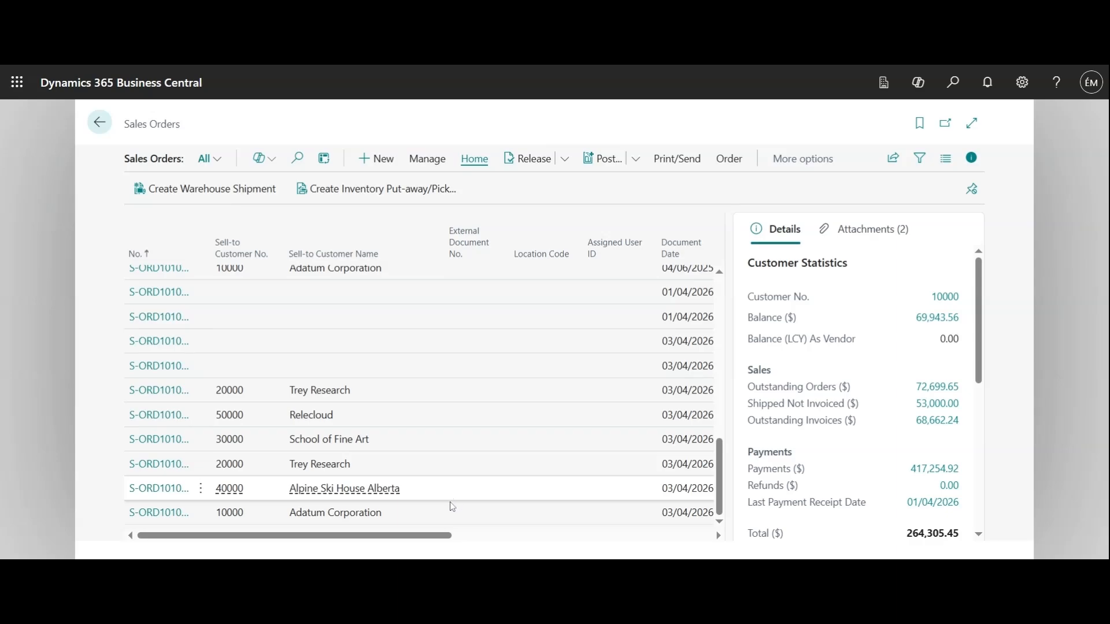
scroll(451, 507, up, 5)
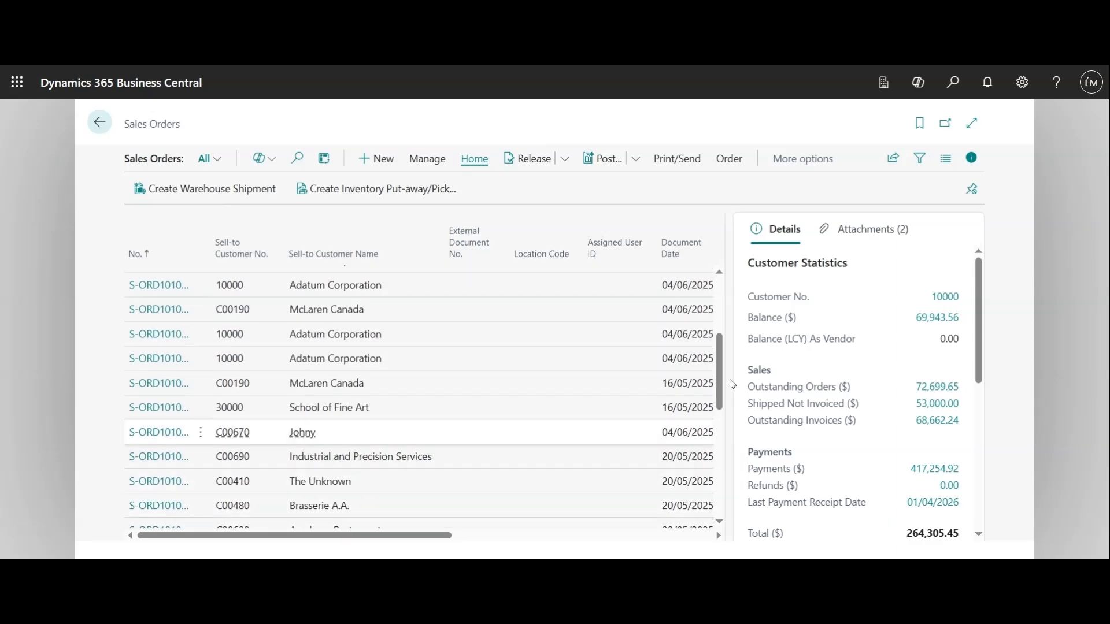
scroll(478, 459, down, 5)
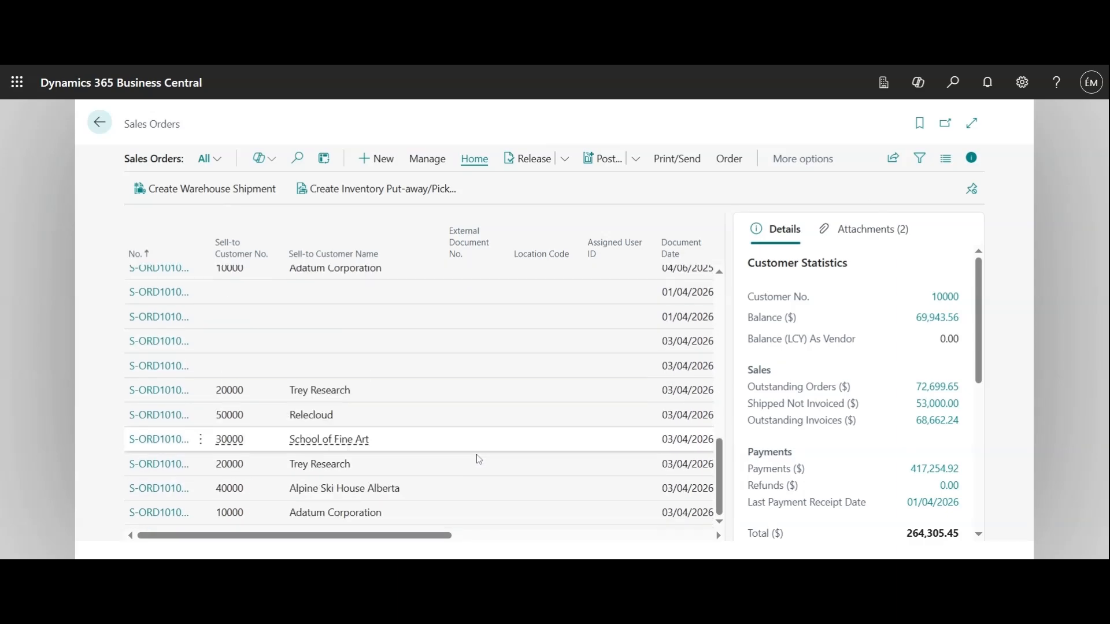
click(181, 516)
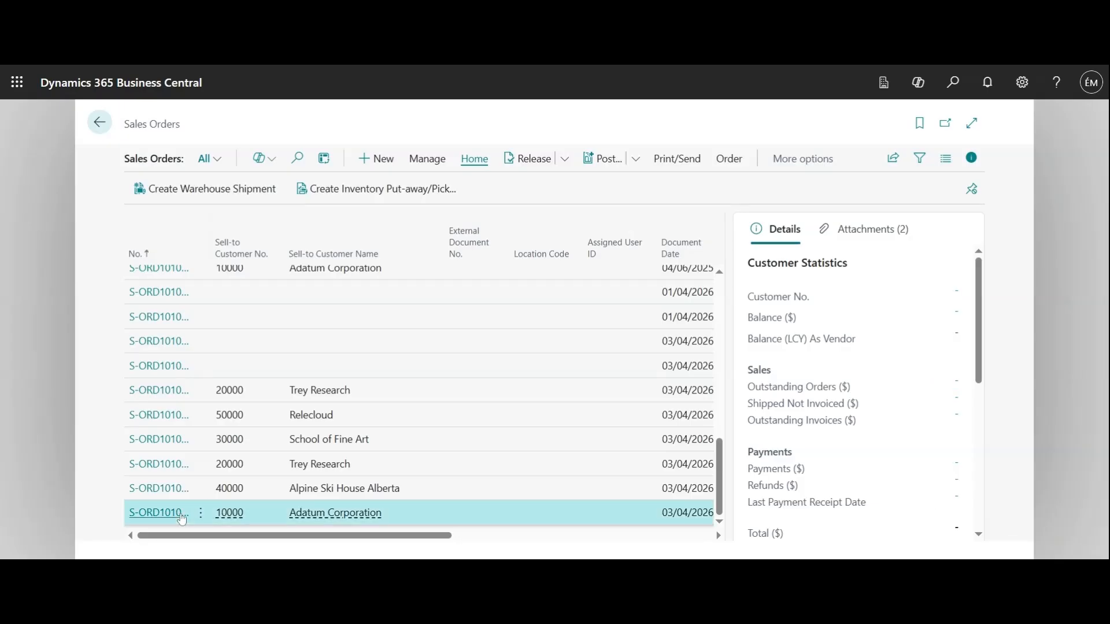
click(181, 516)
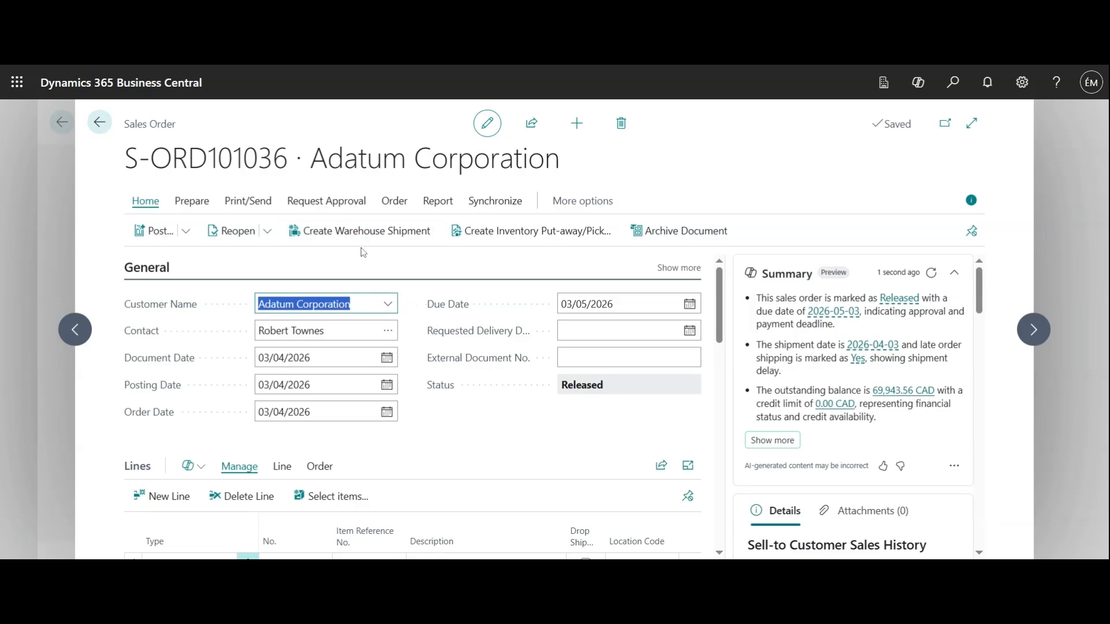
click(97, 132)
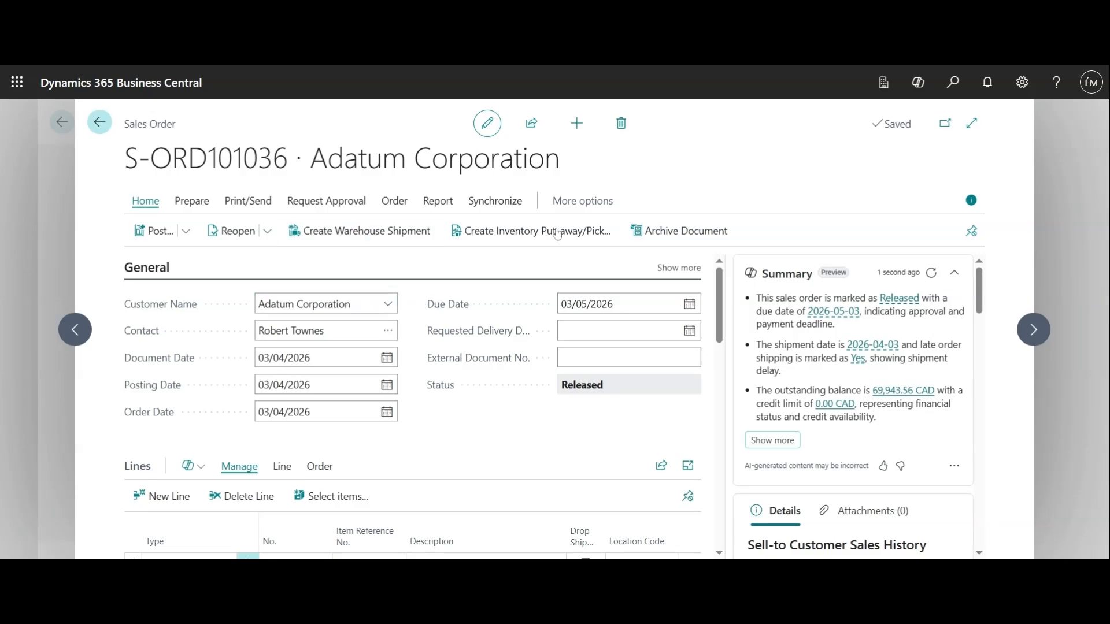
Open Warehouse Shipments via a 'warehouse ship' search and create a new blank shipment.
click(952, 82)
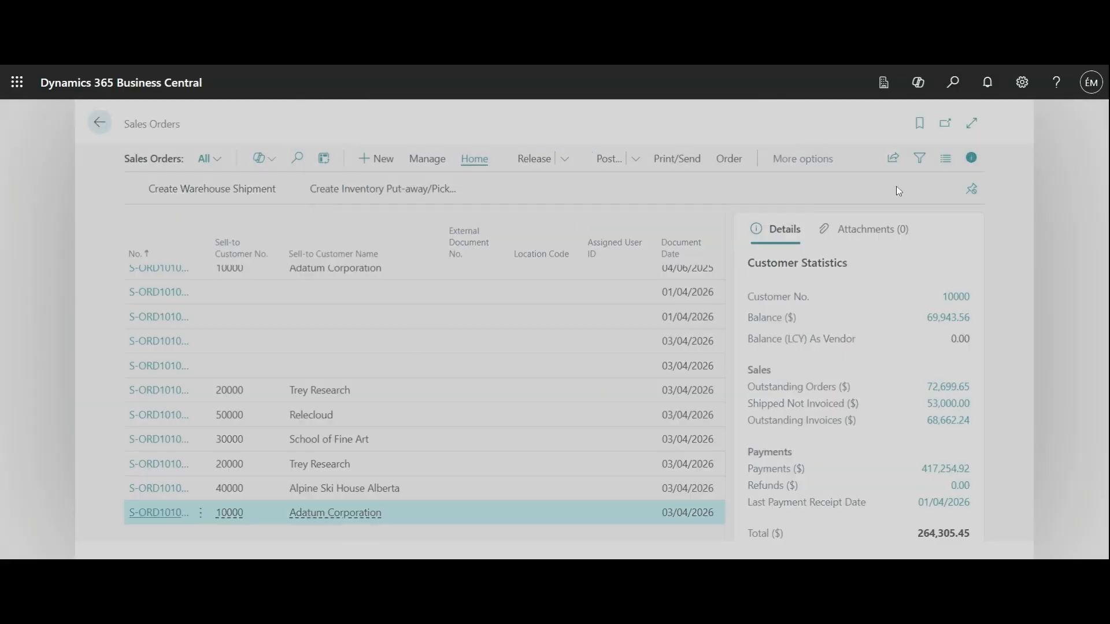
text(warehouse ship)
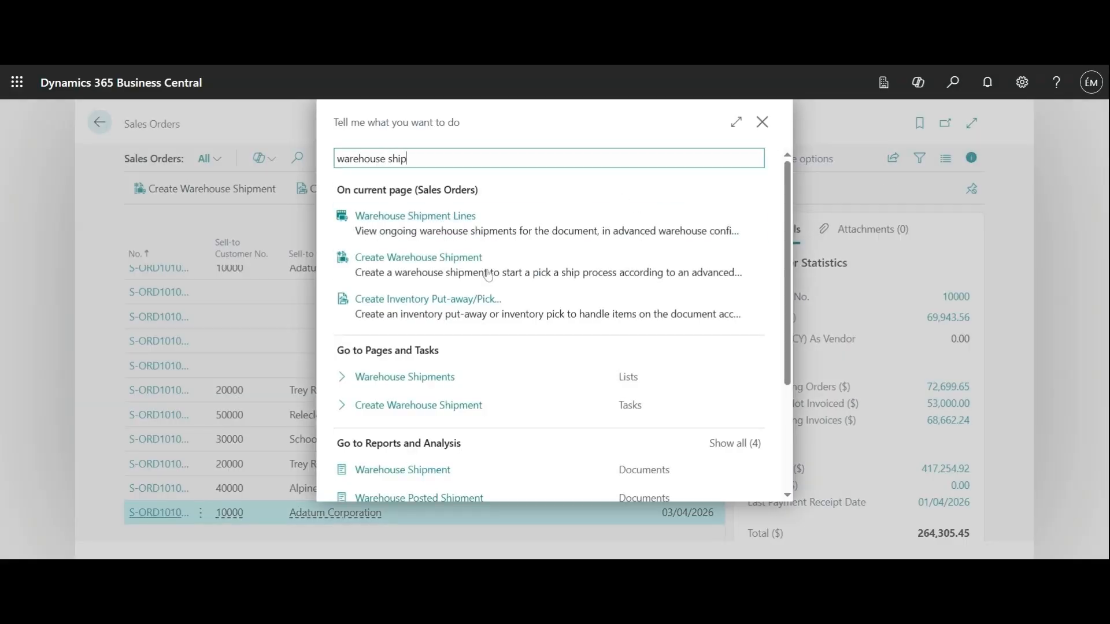
click(421, 377)
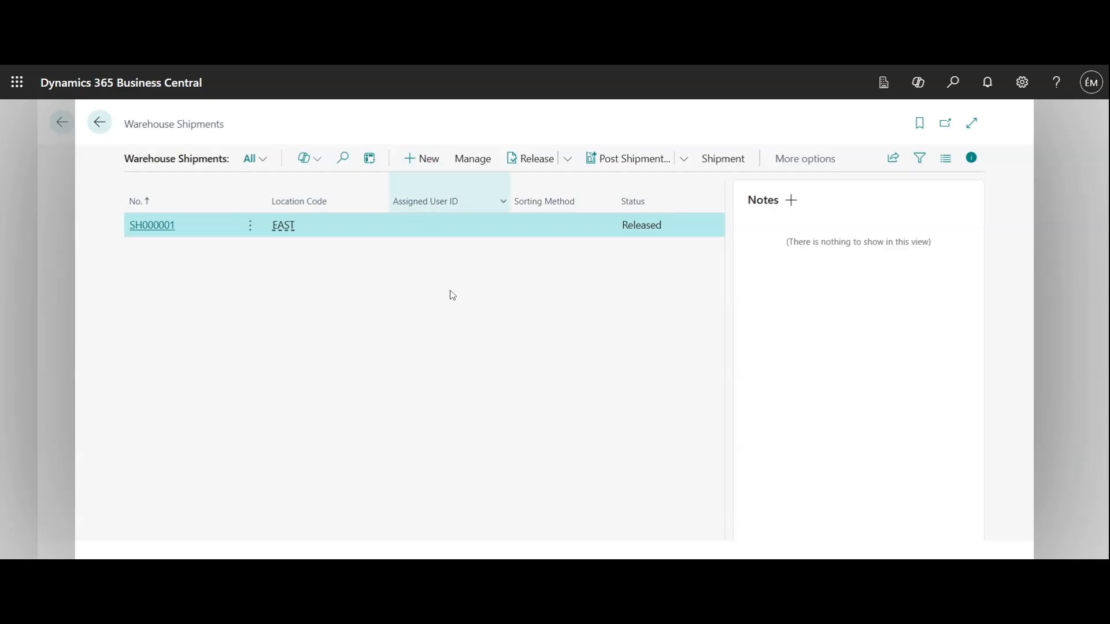
key(alt+n)
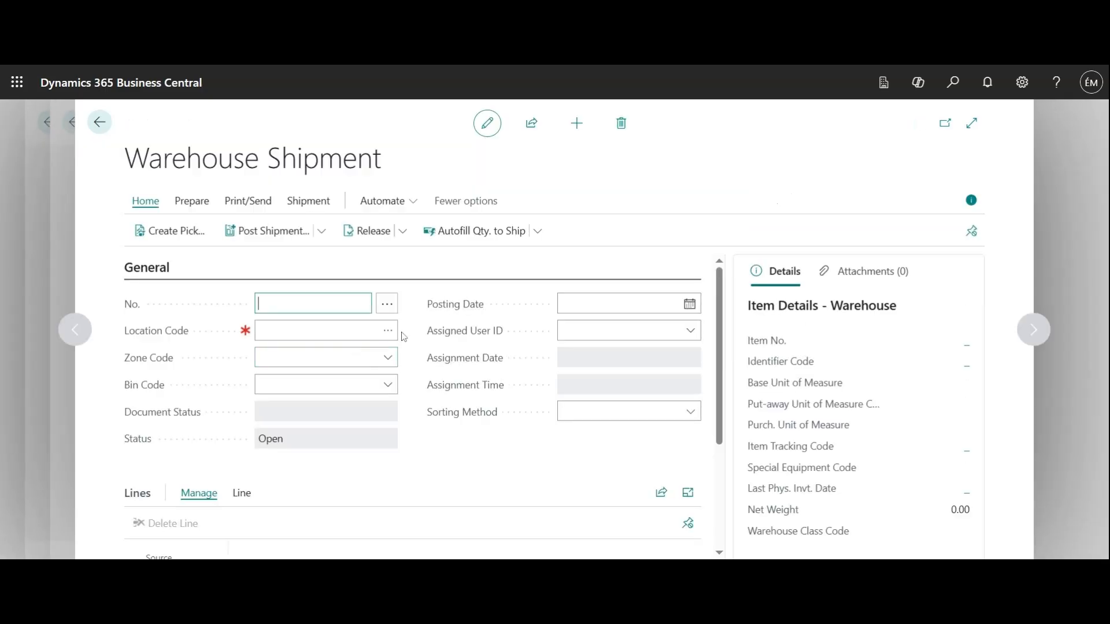
Set the new shipment SH000002's Location Code to EAST.
click(393, 338)
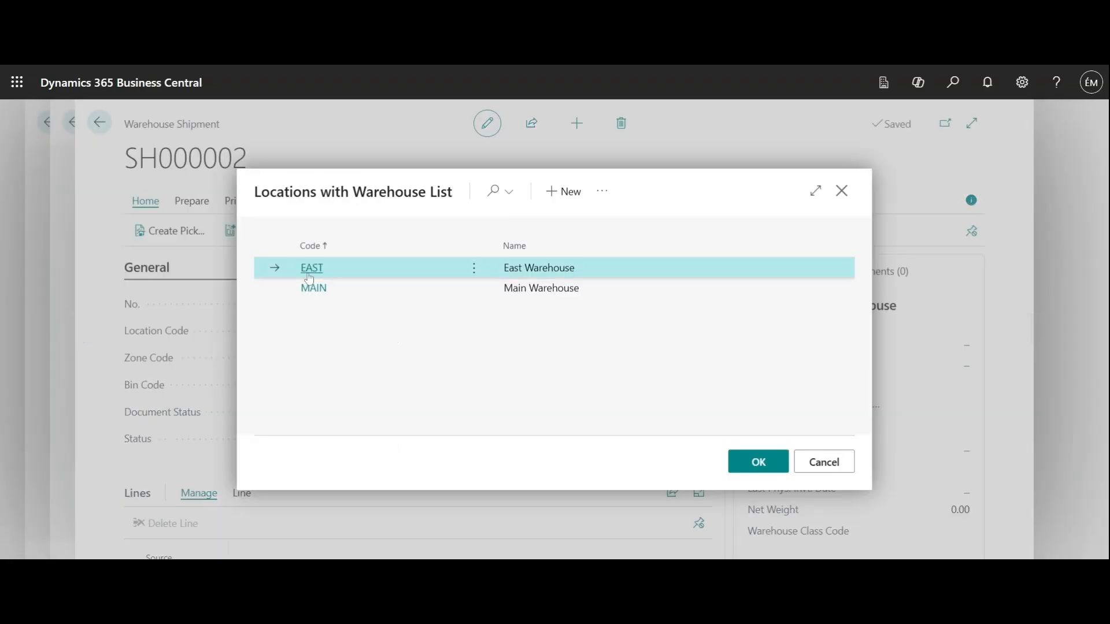
key(Return)
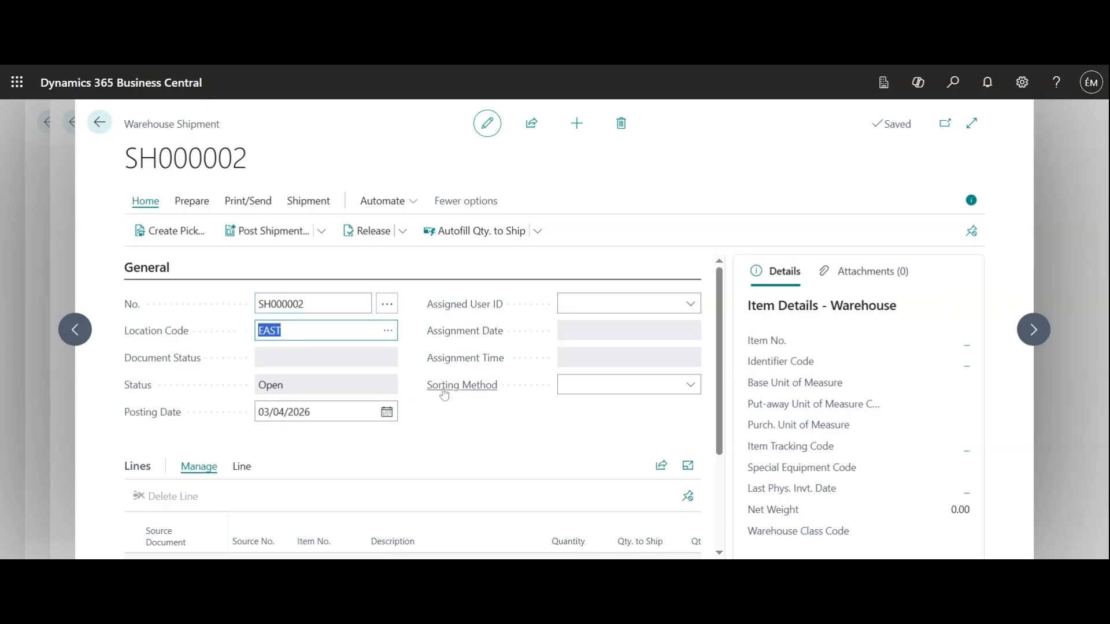
scroll(436, 426, down, 1)
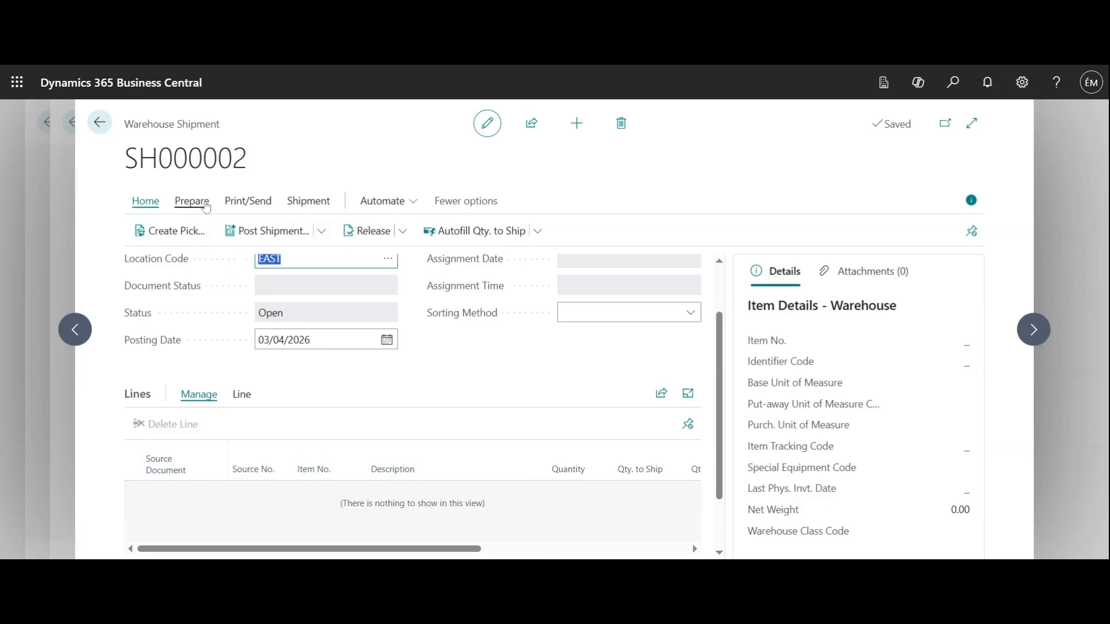
Review the five sales orders available to ship from EAST, then close that list.
click(206, 207)
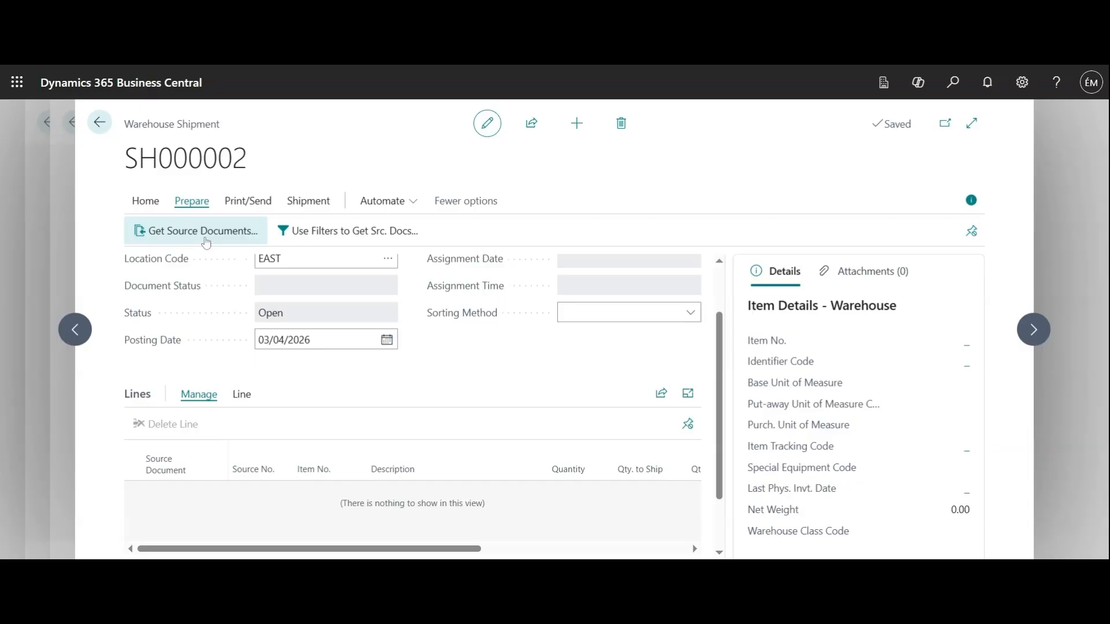
click(204, 234)
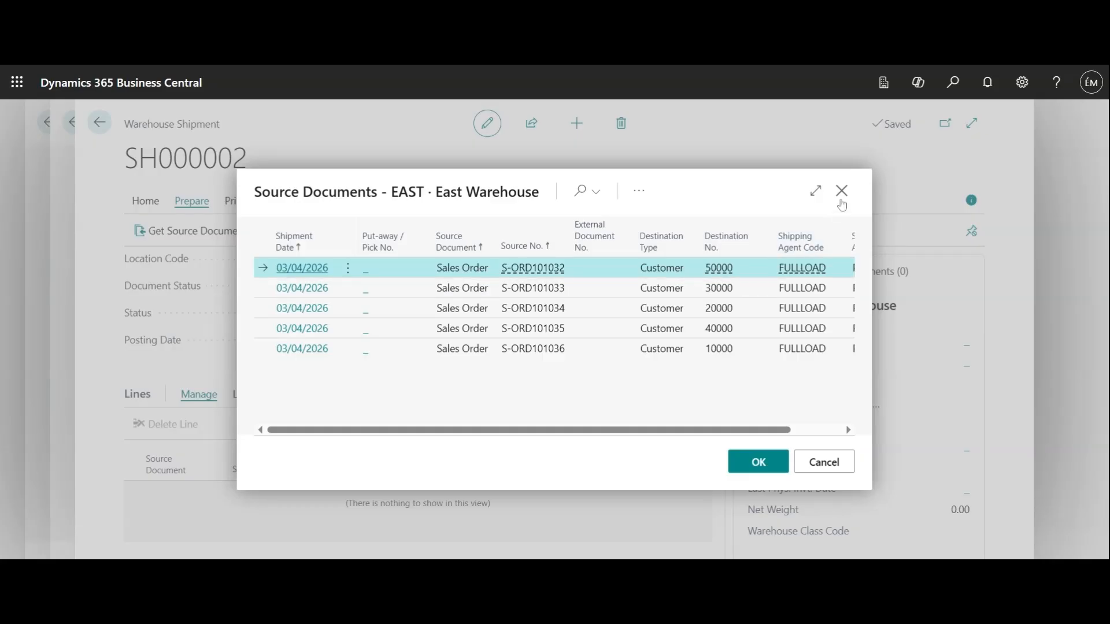
click(841, 194)
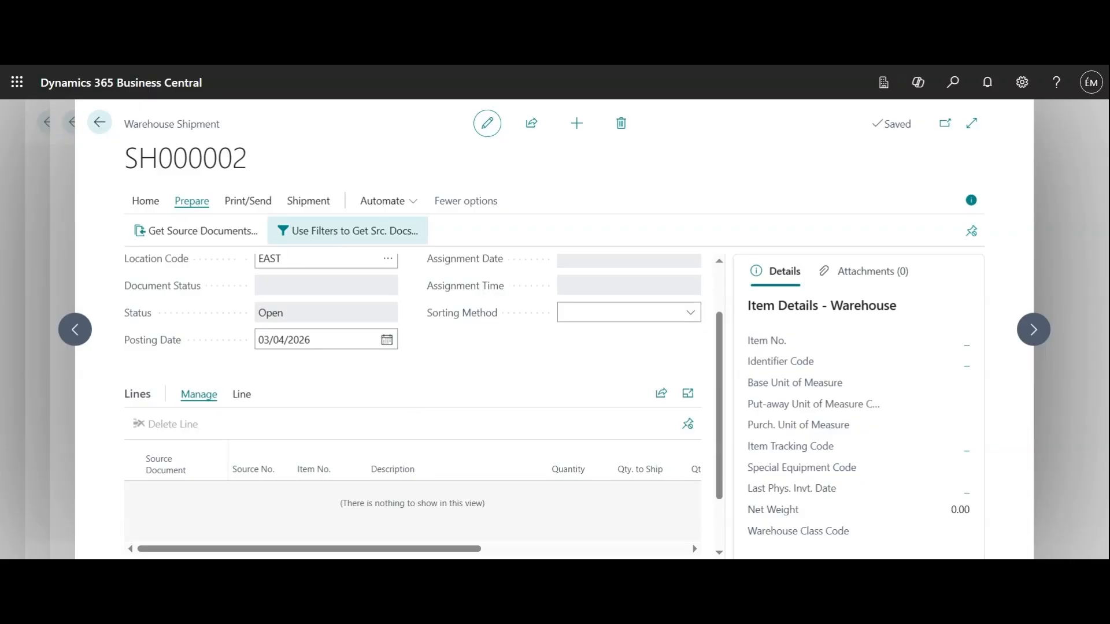
Review the OWN 'Own logistics' filter card and run it to pull in sales order lines.
click(333, 231)
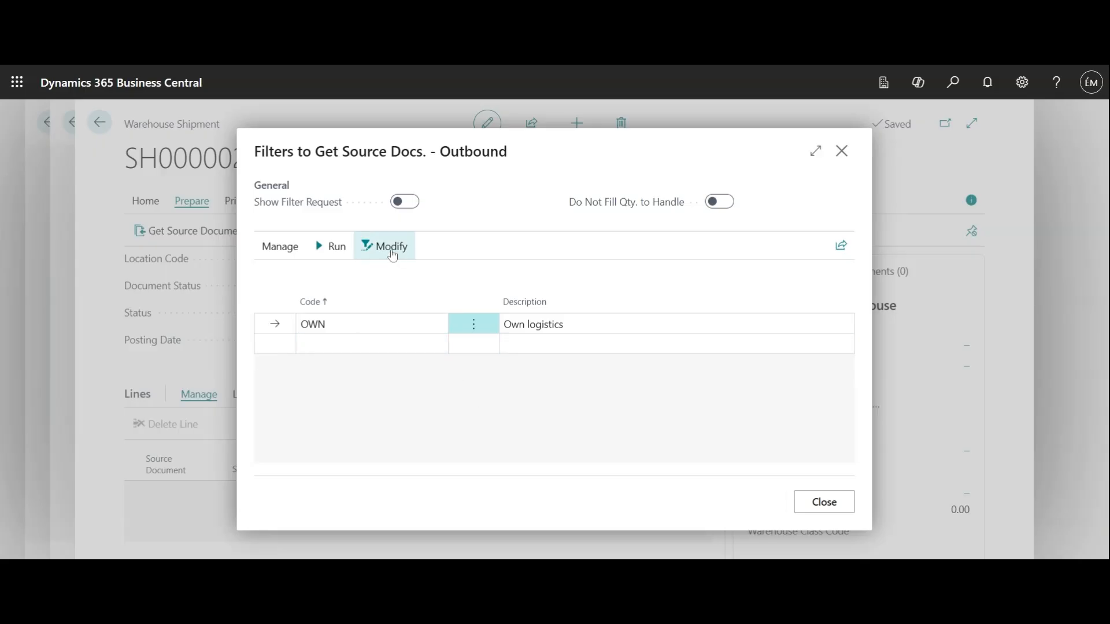
click(392, 255)
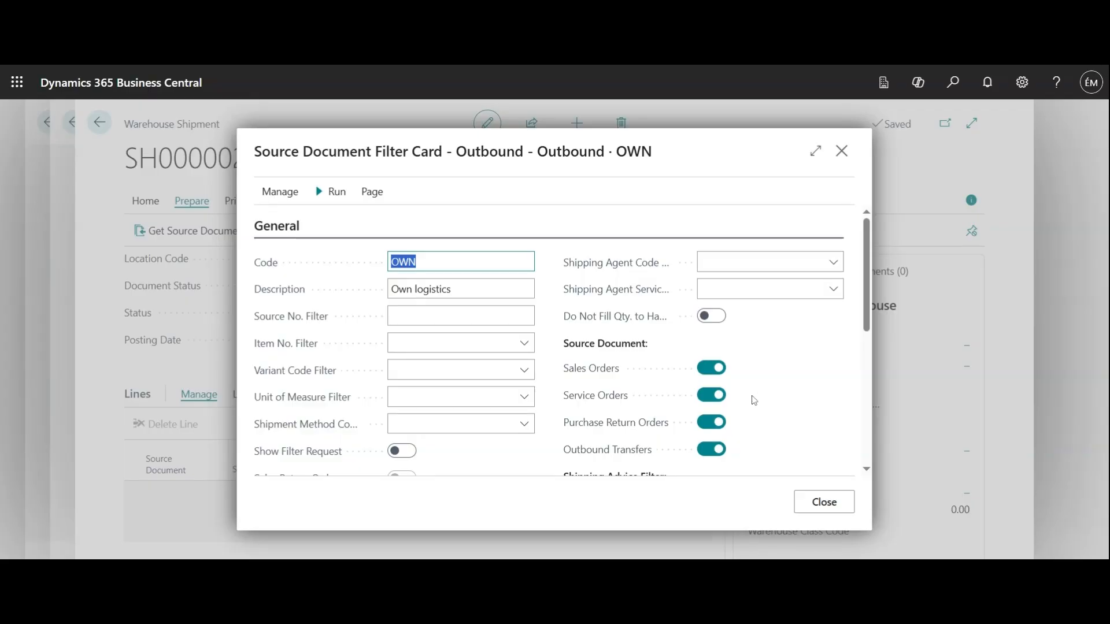
scroll(751, 397, down, 1)
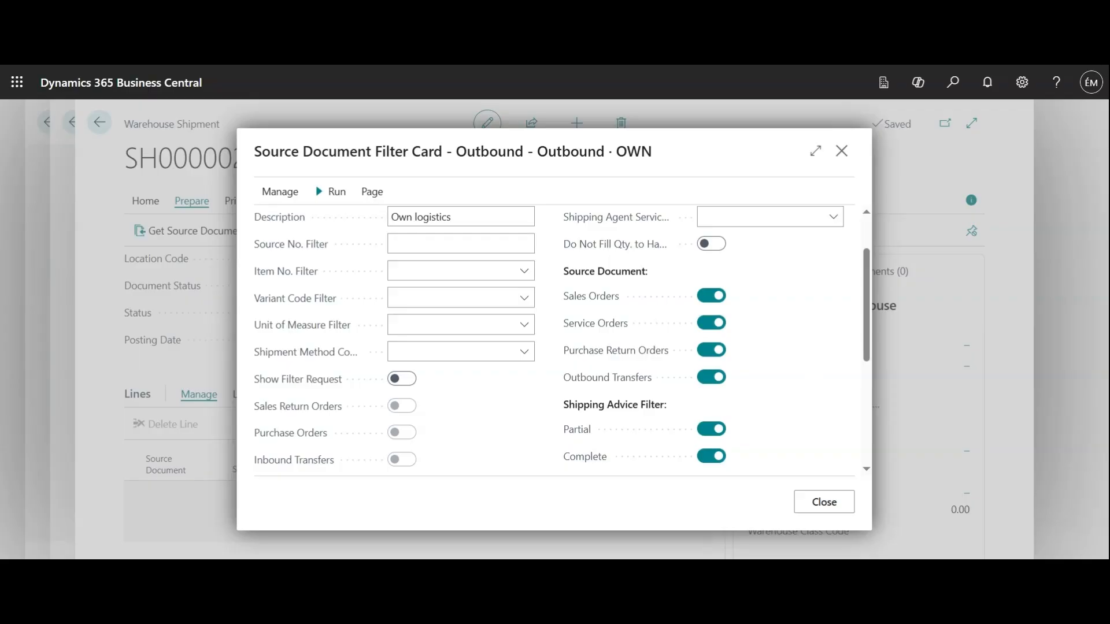
scroll(811, 376, up, 2)
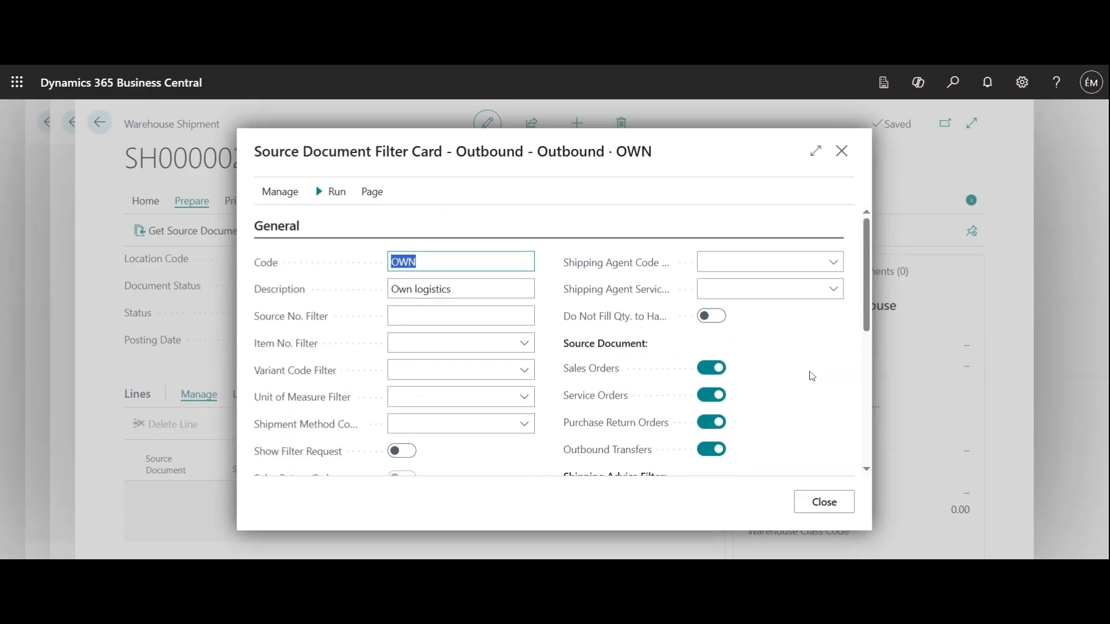
click(416, 262)
scroll(457, 318, down, 6)
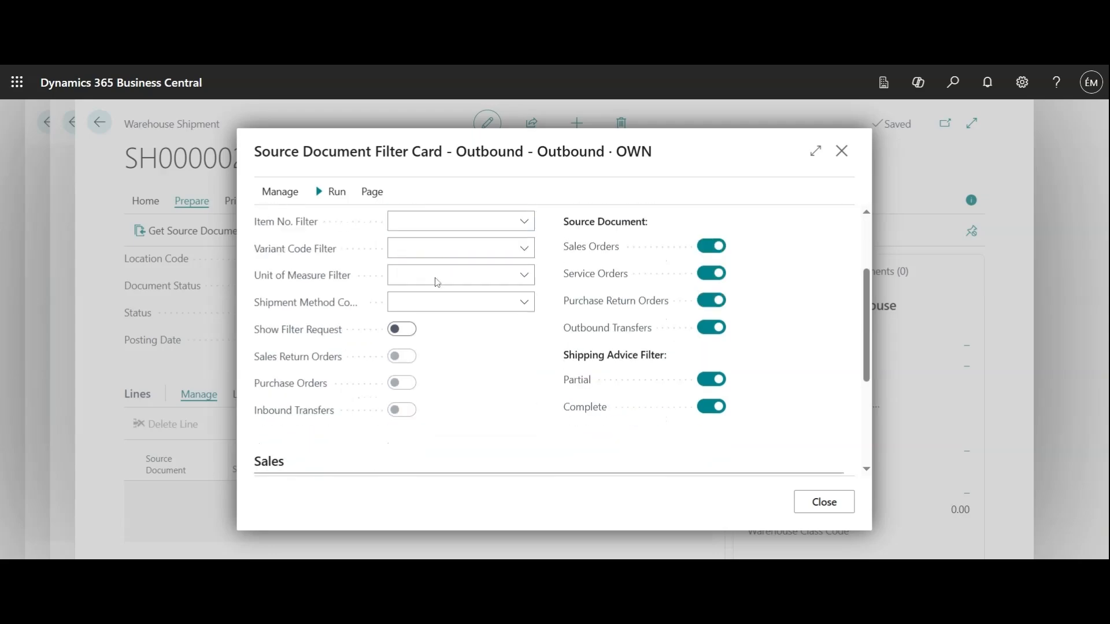
scroll(457, 318, up, 6)
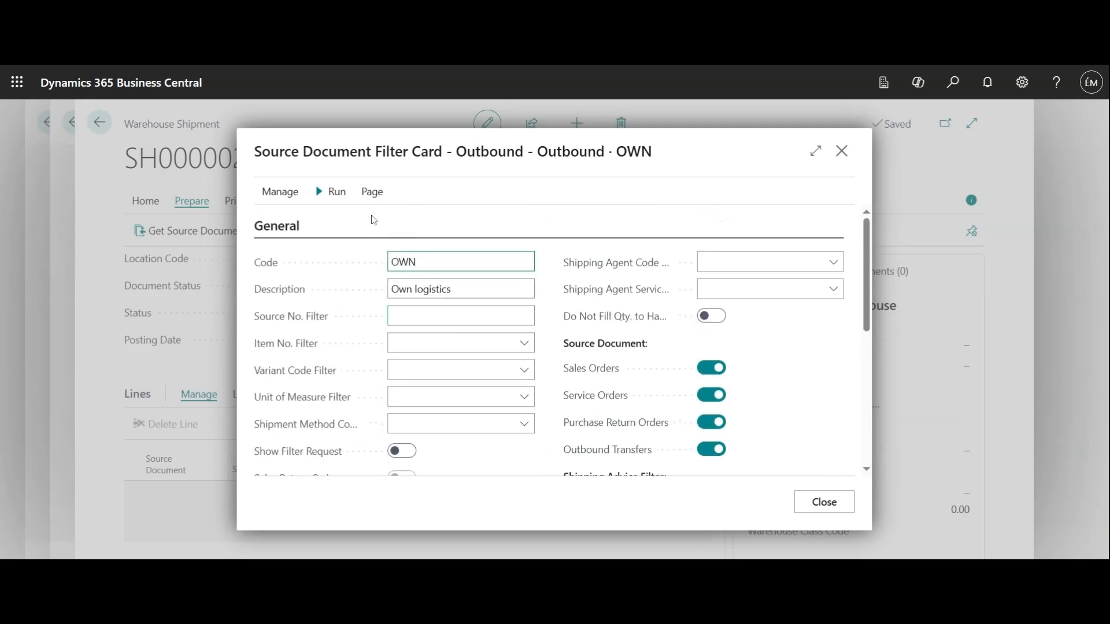
click(337, 193)
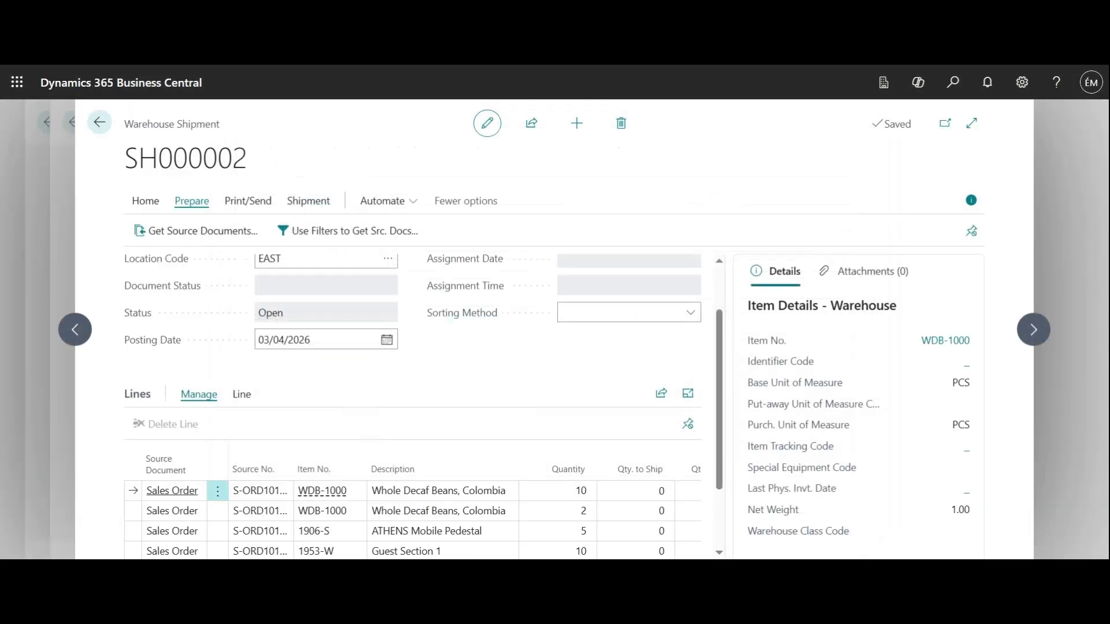
Check the four shipment lines totalling 27 units, then open the Create Pick dialog.
scroll(468, 404, down, 2)
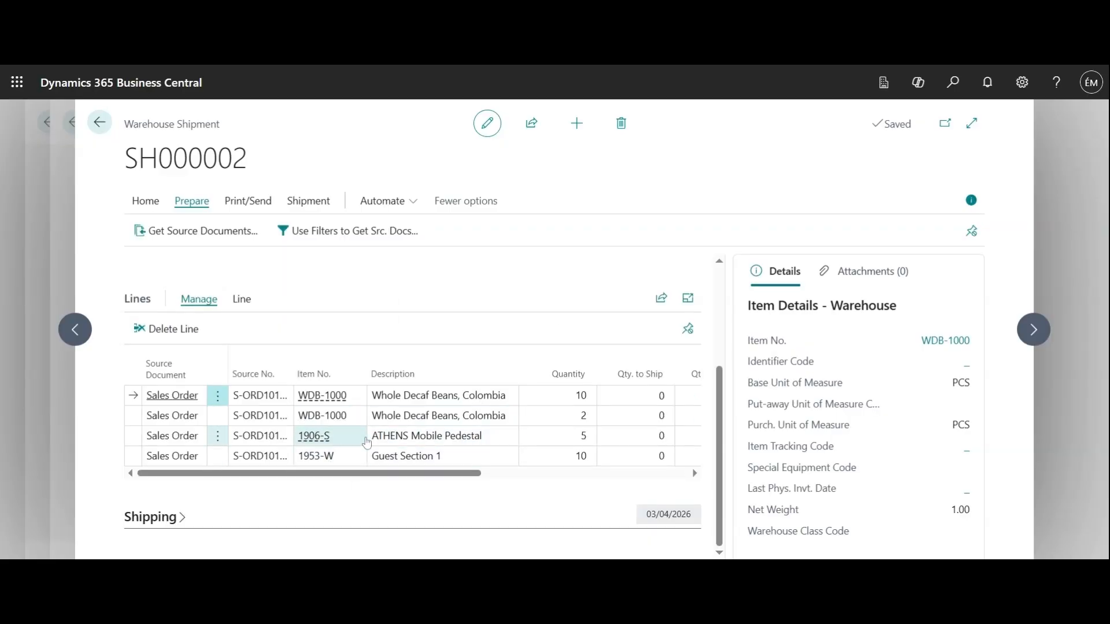
scroll(366, 463, up, 2)
scroll(367, 465, down, 2)
scroll(366, 462, down, 1)
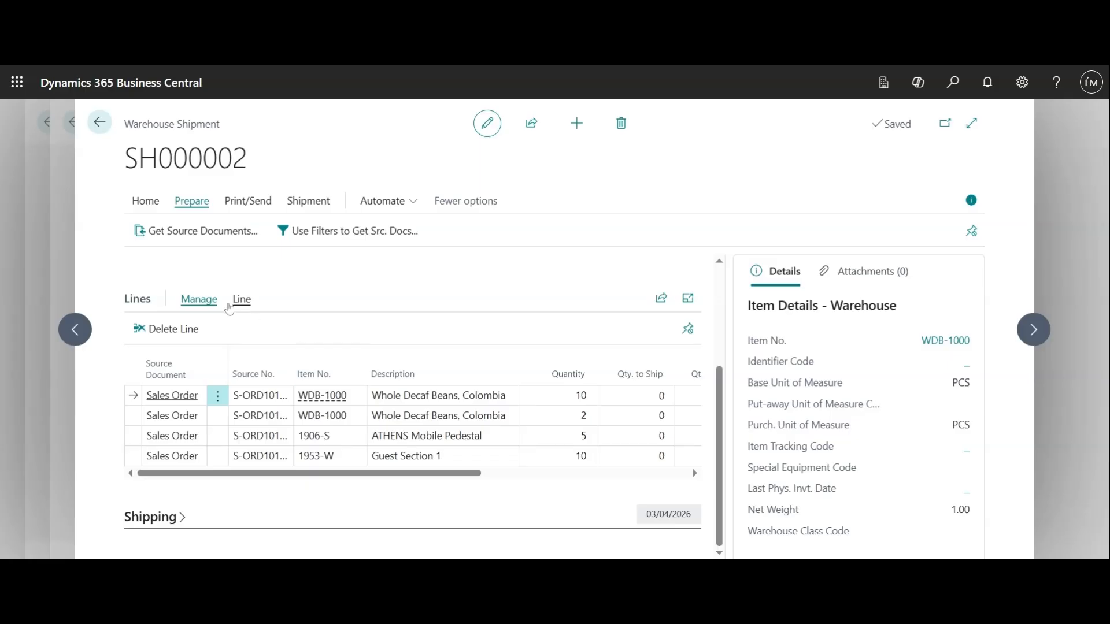
click(146, 202)
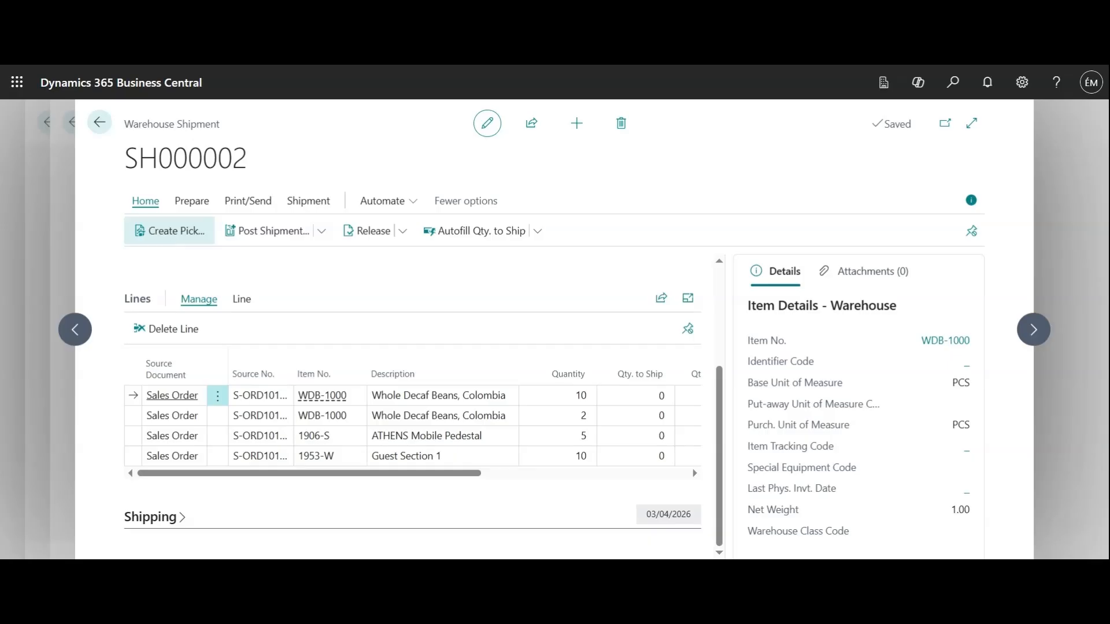
click(170, 241)
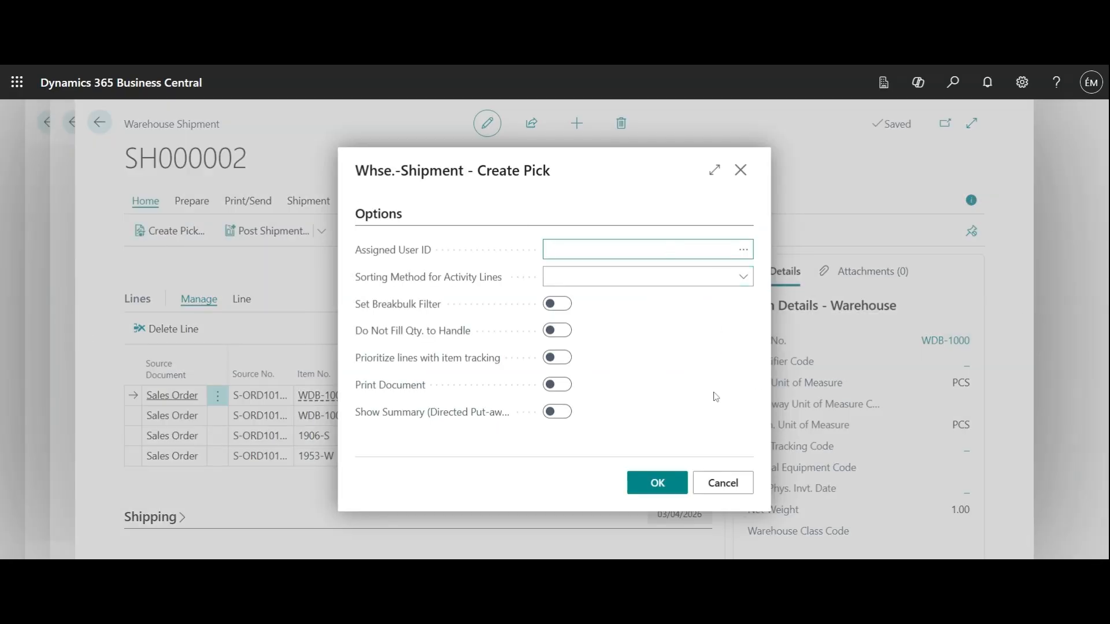
Create pick PI000001 with default options and open it from the Warehouse Picks list.
click(669, 485)
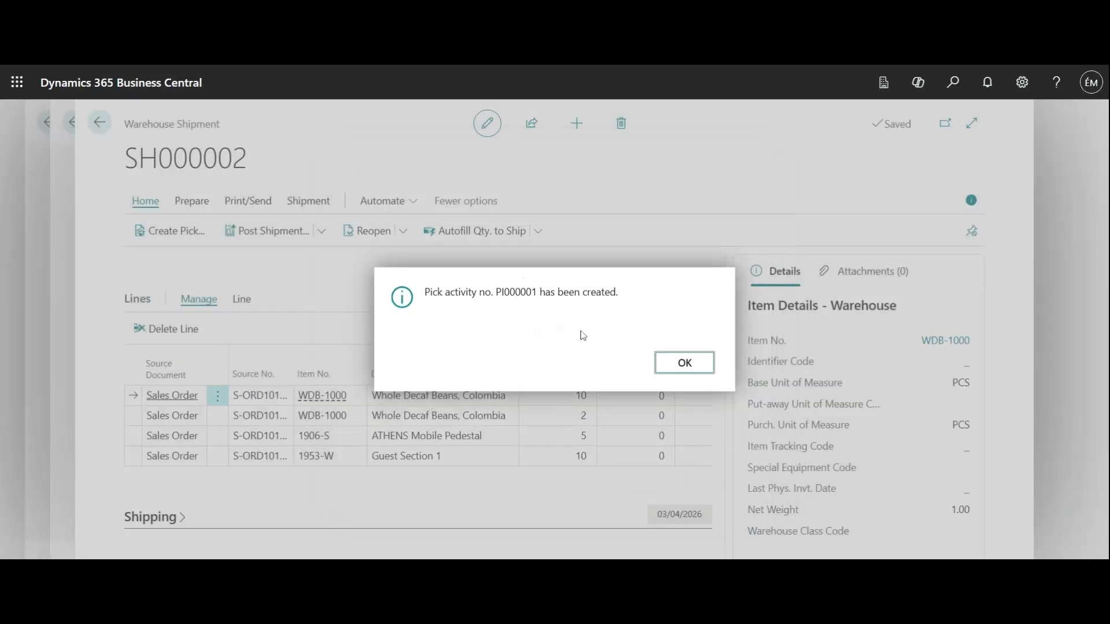
click(695, 367)
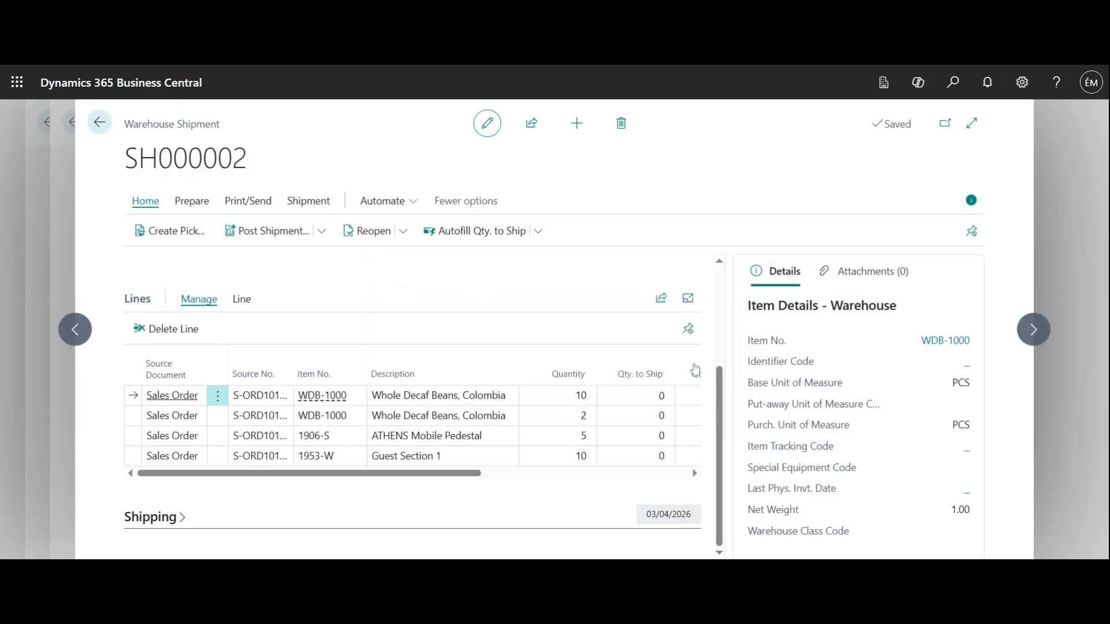
click(951, 84)
text(war)
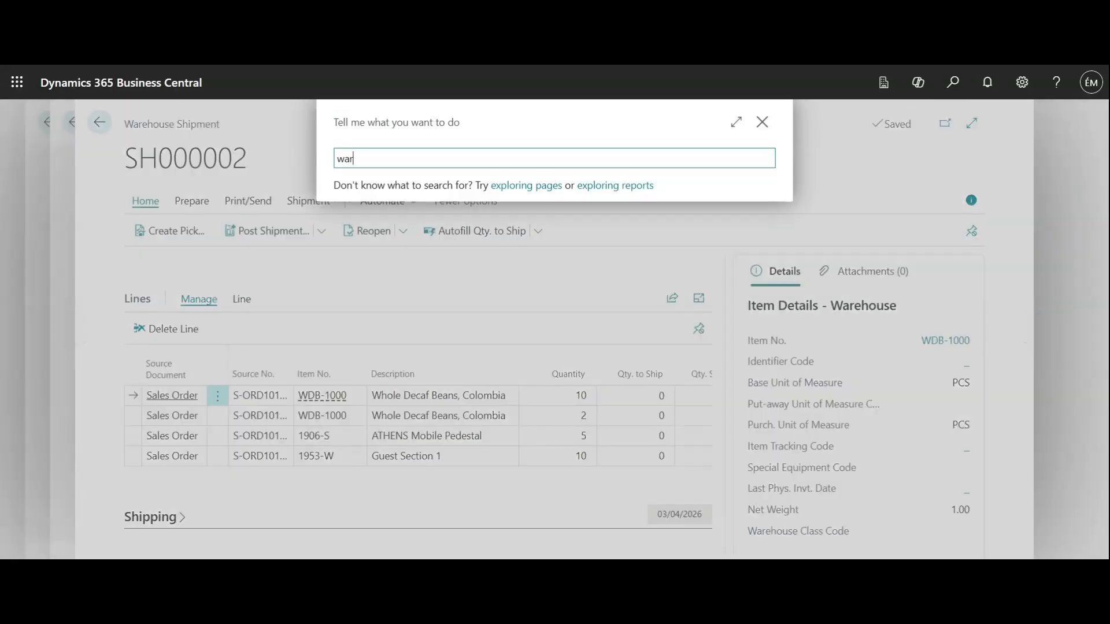
text(ehouse pick)
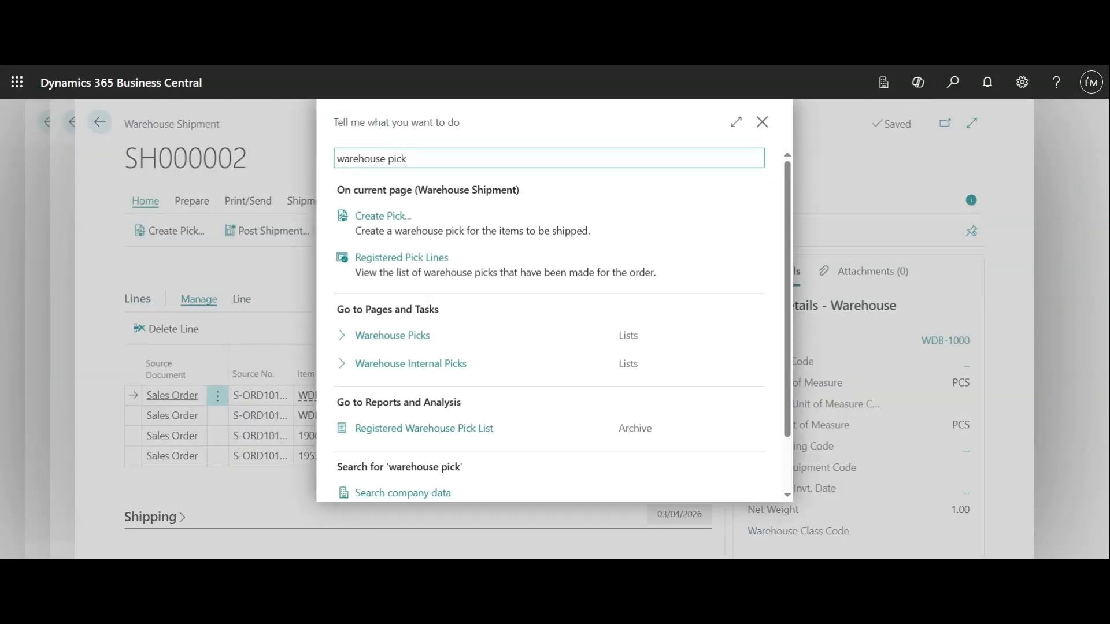
click(421, 335)
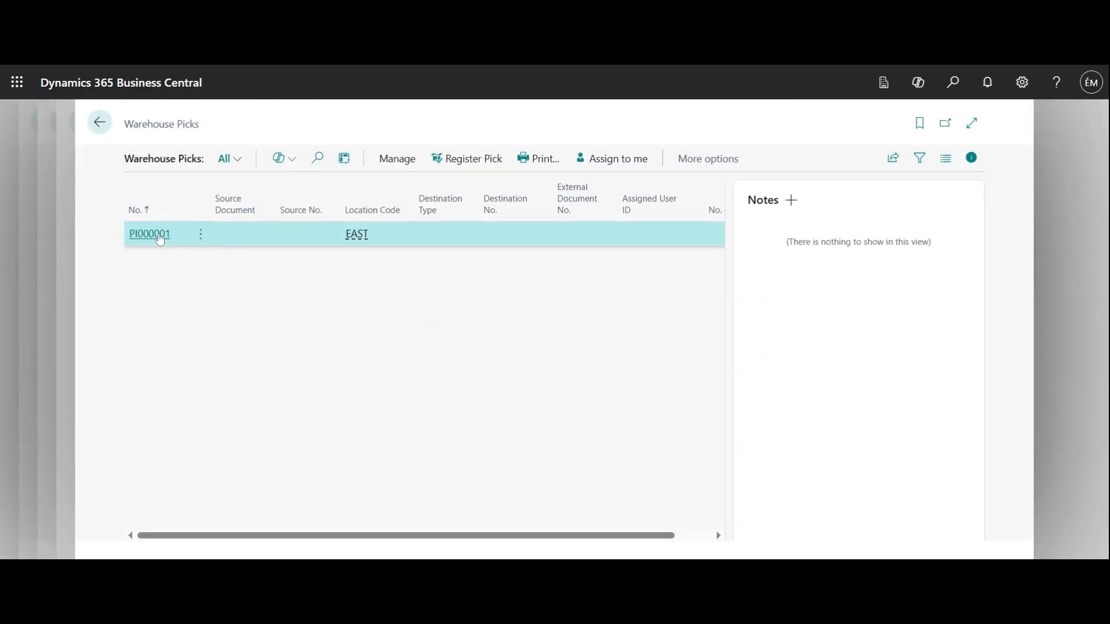
click(151, 234)
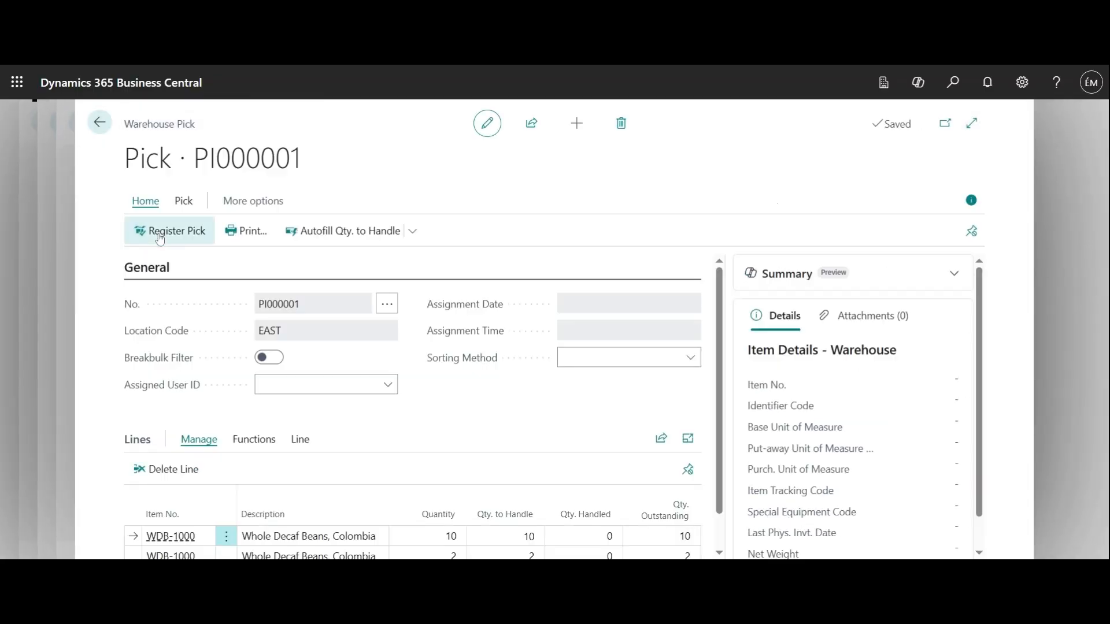
Register pick PI000001, confirm, and return to shipment SH000002.
scroll(484, 361, down, 1)
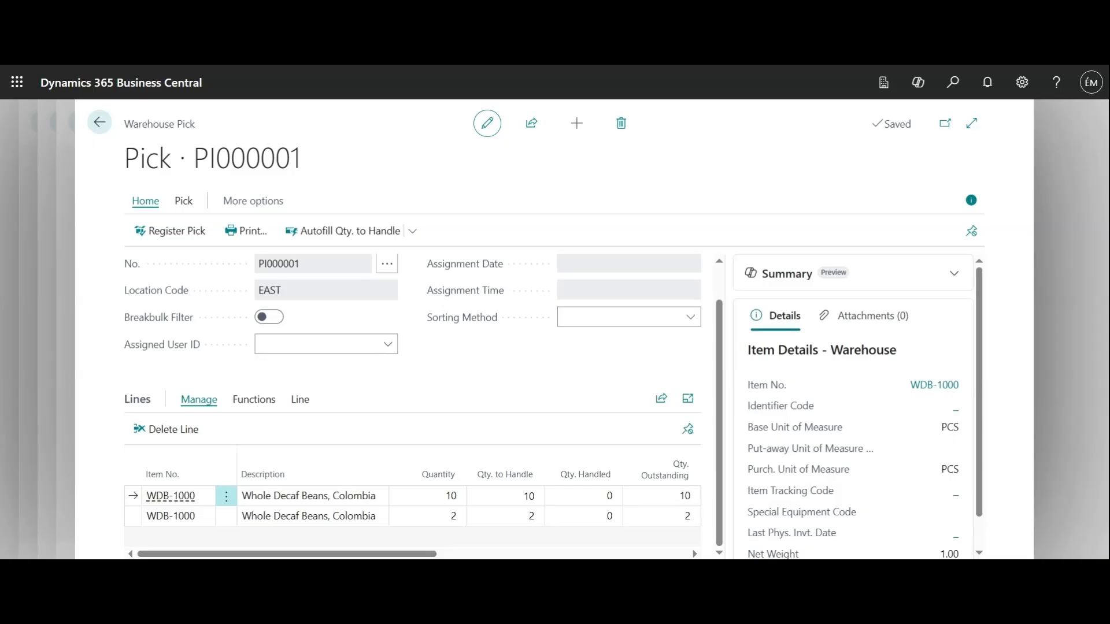
click(162, 244)
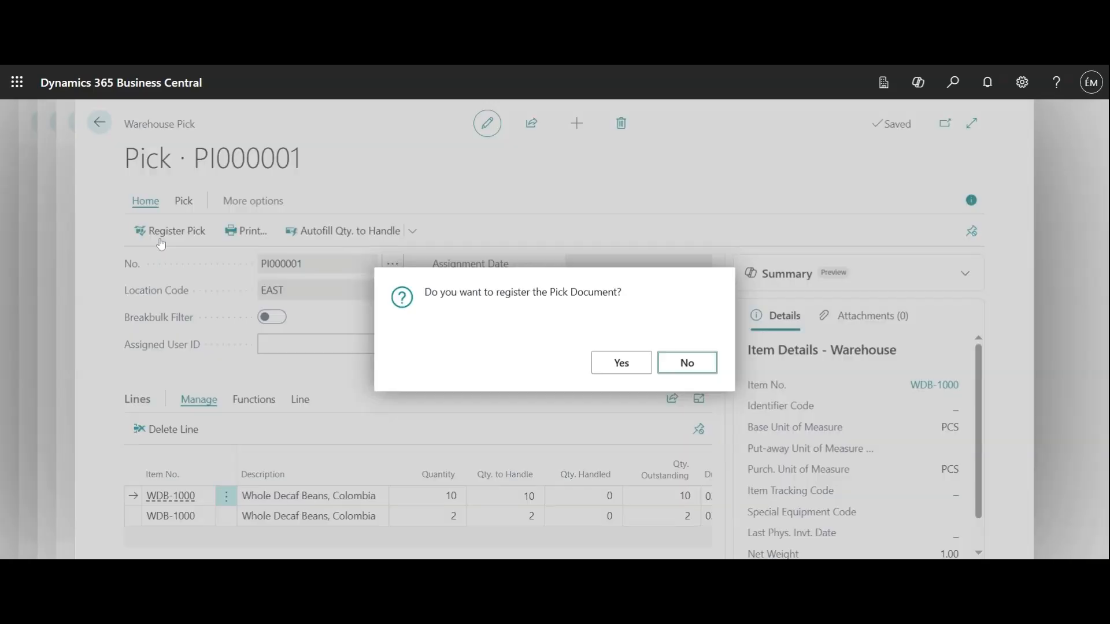
click(621, 364)
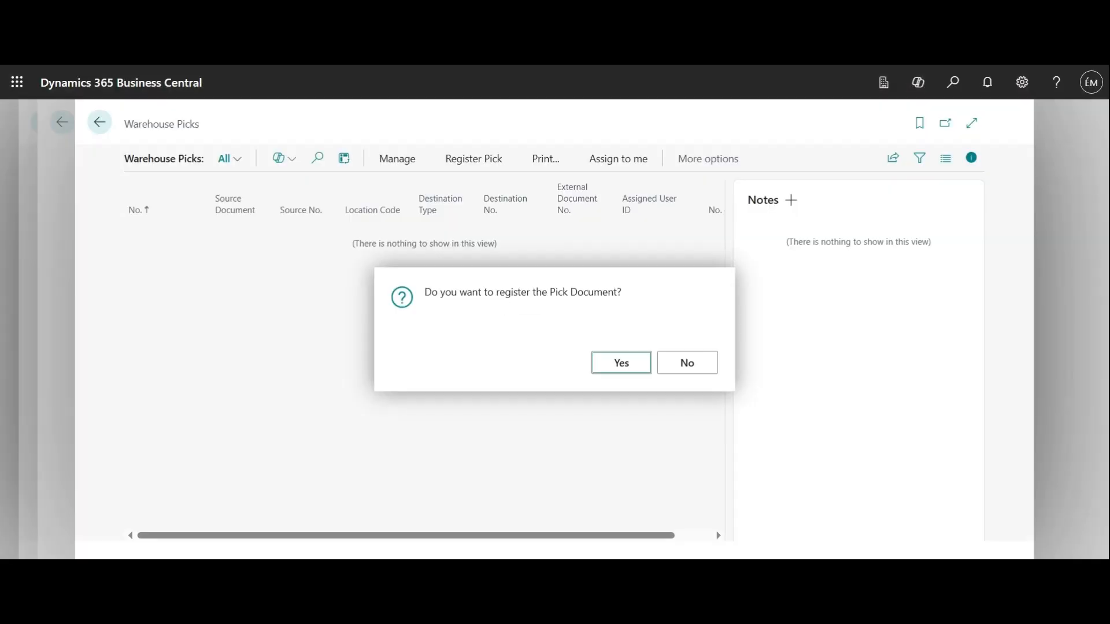
click(99, 123)
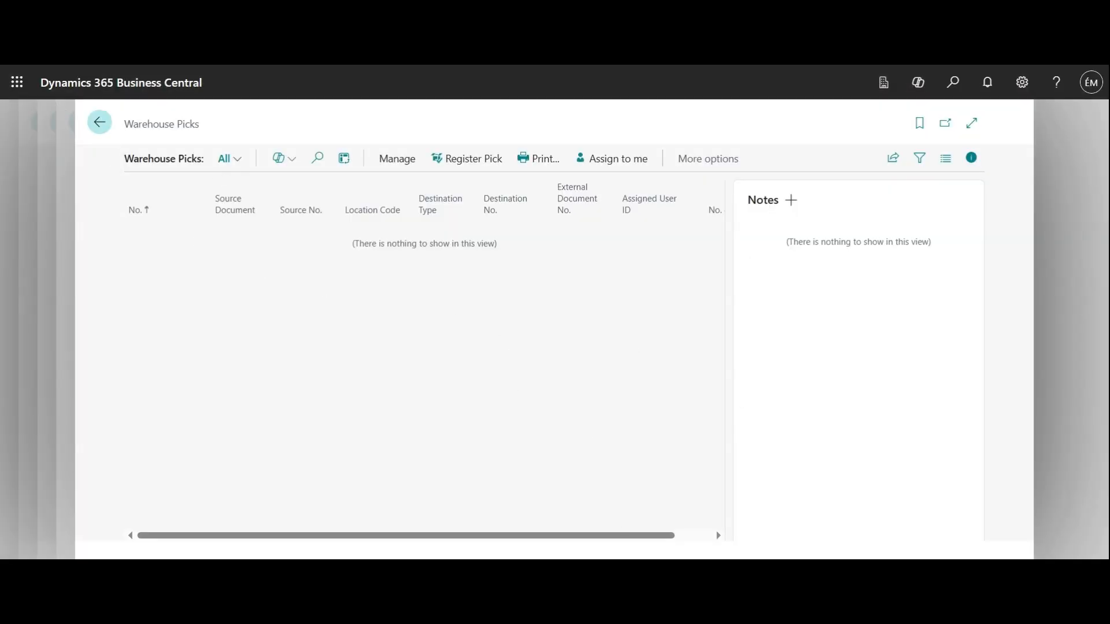
scroll(407, 368, up, 3)
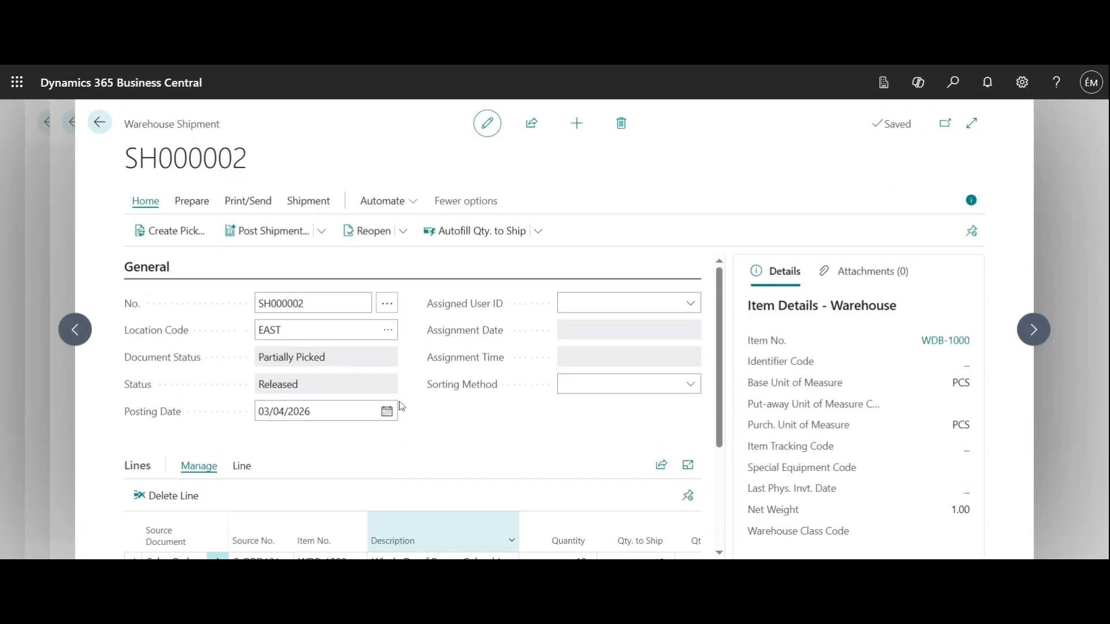
click(99, 122)
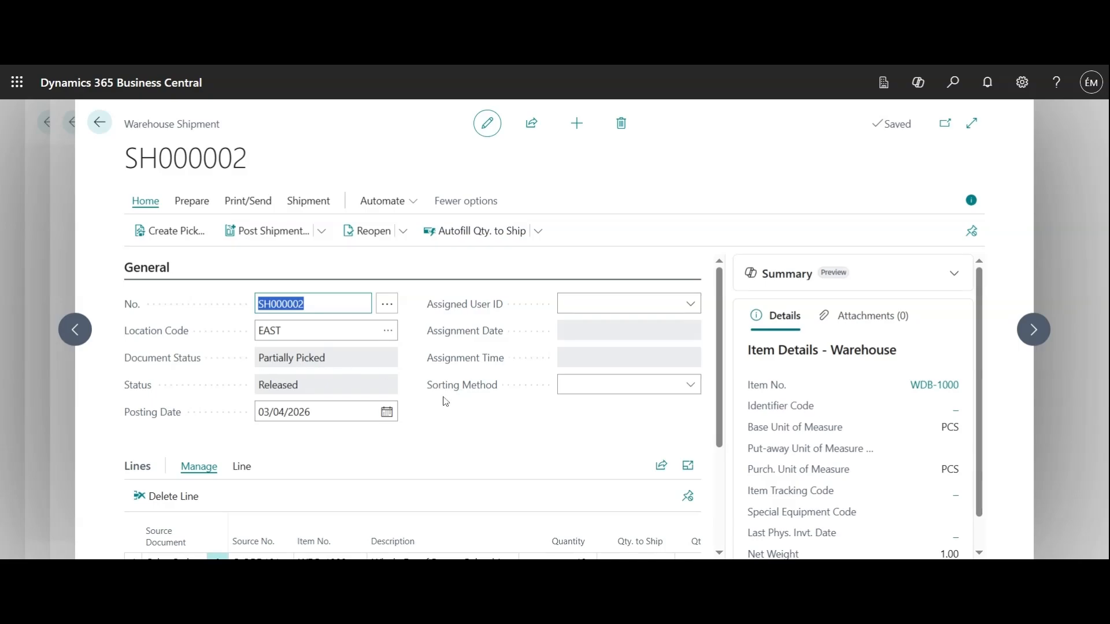
scroll(445, 401, down, 3)
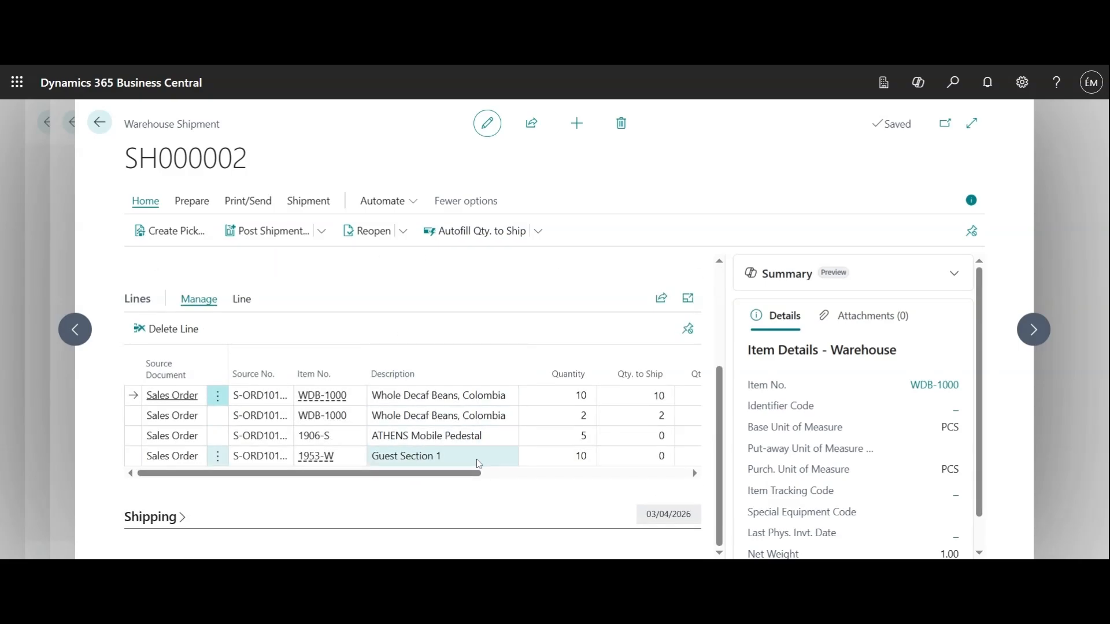
scroll(476, 460, up, 3)
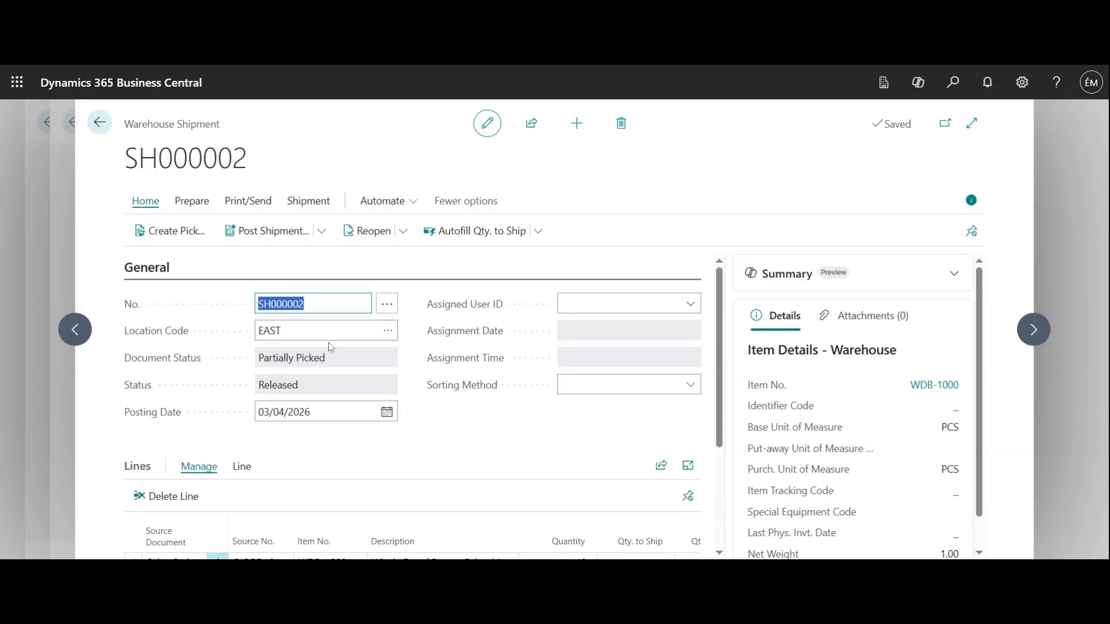
scroll(437, 411, down, 3)
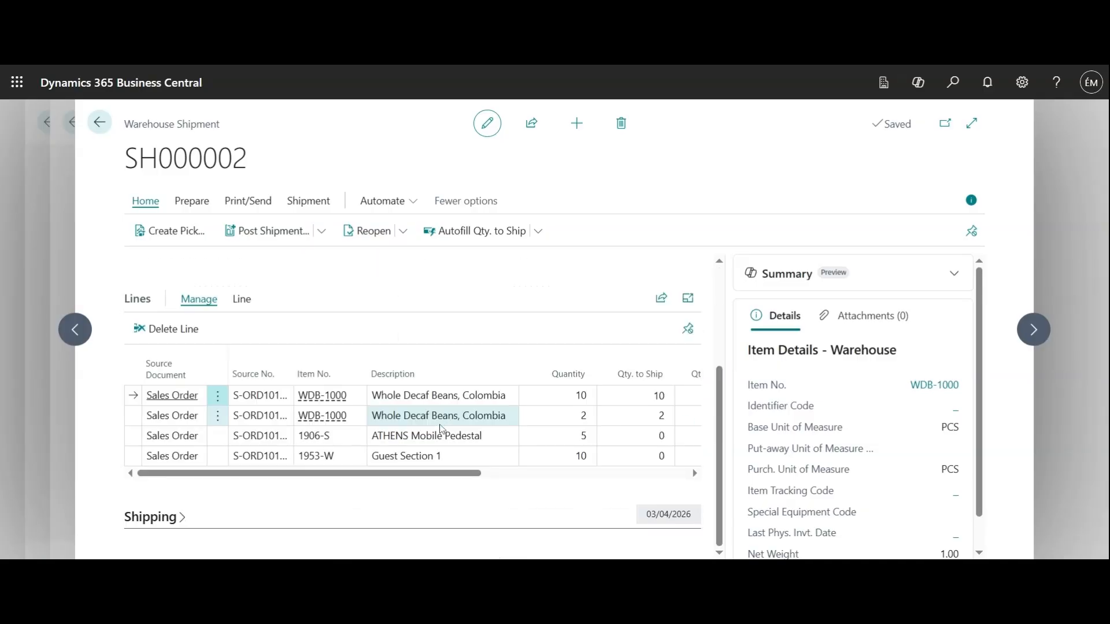
click(416, 403)
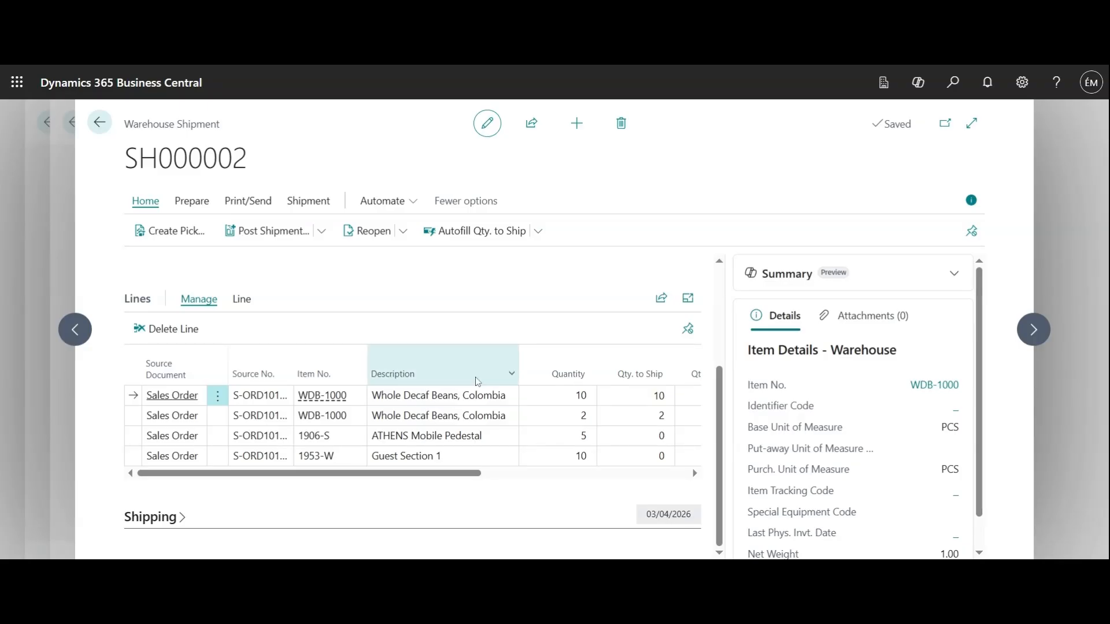
click(461, 396)
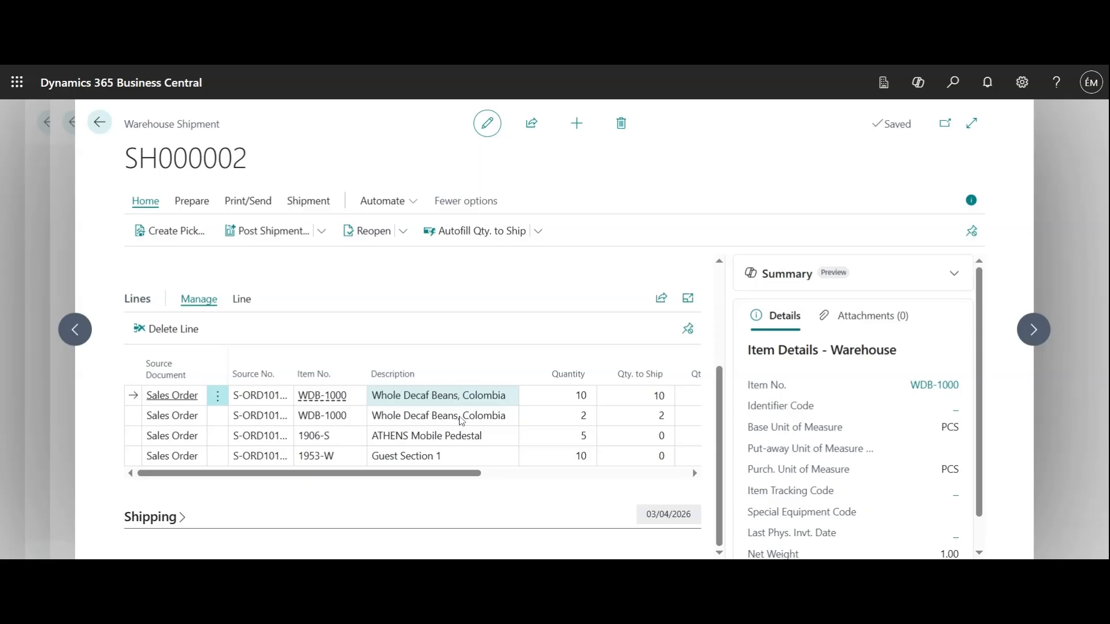
click(451, 436)
click(445, 454)
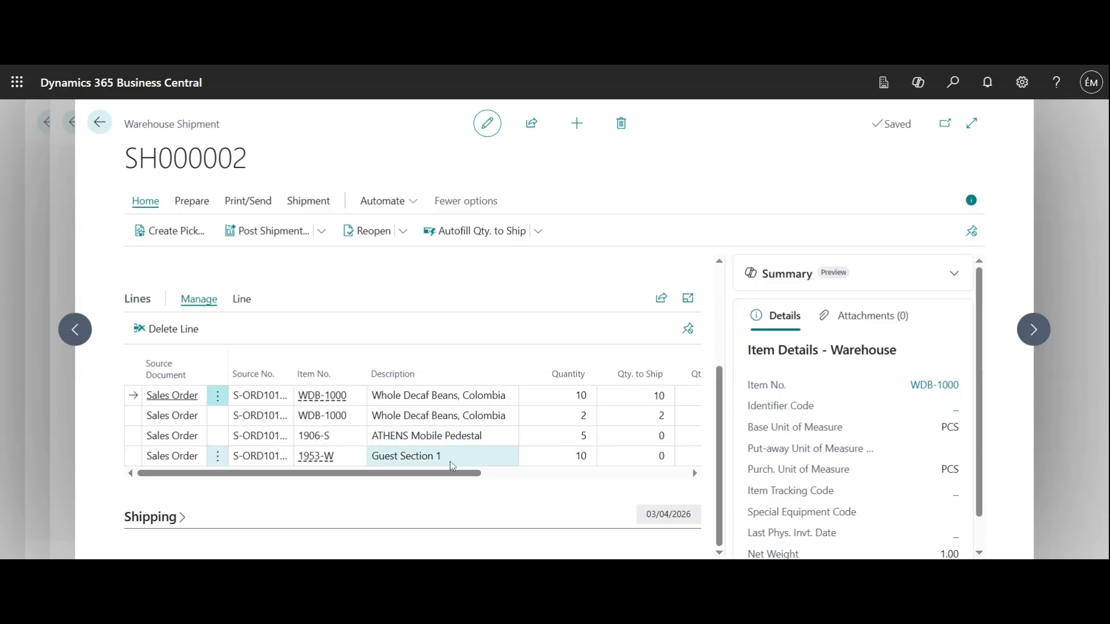
scroll(452, 471, up, 3)
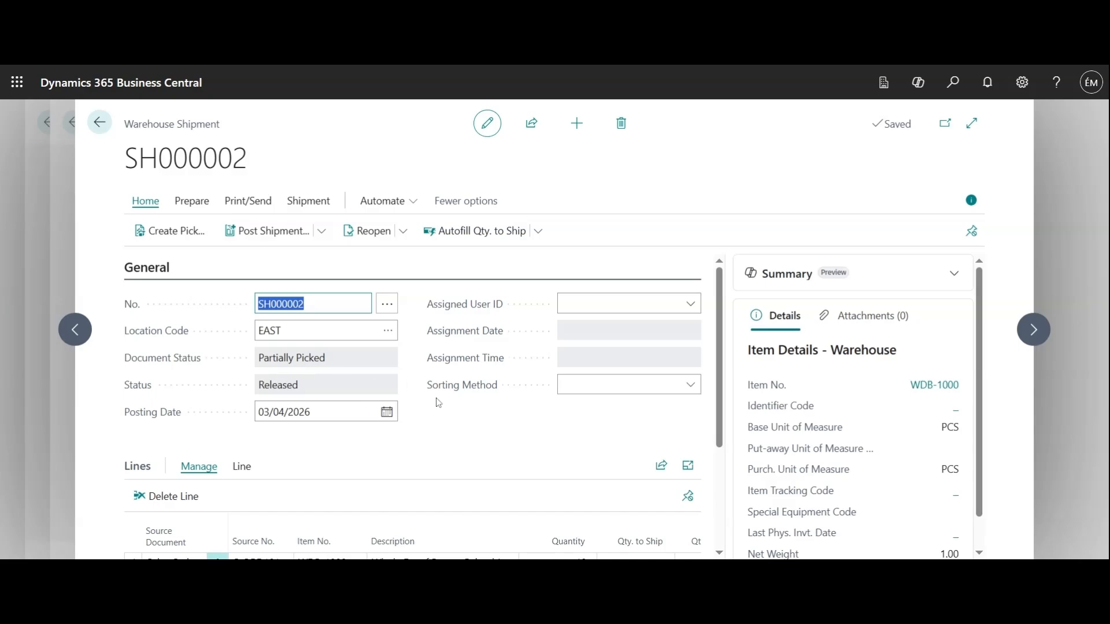
scroll(438, 403, down, 3)
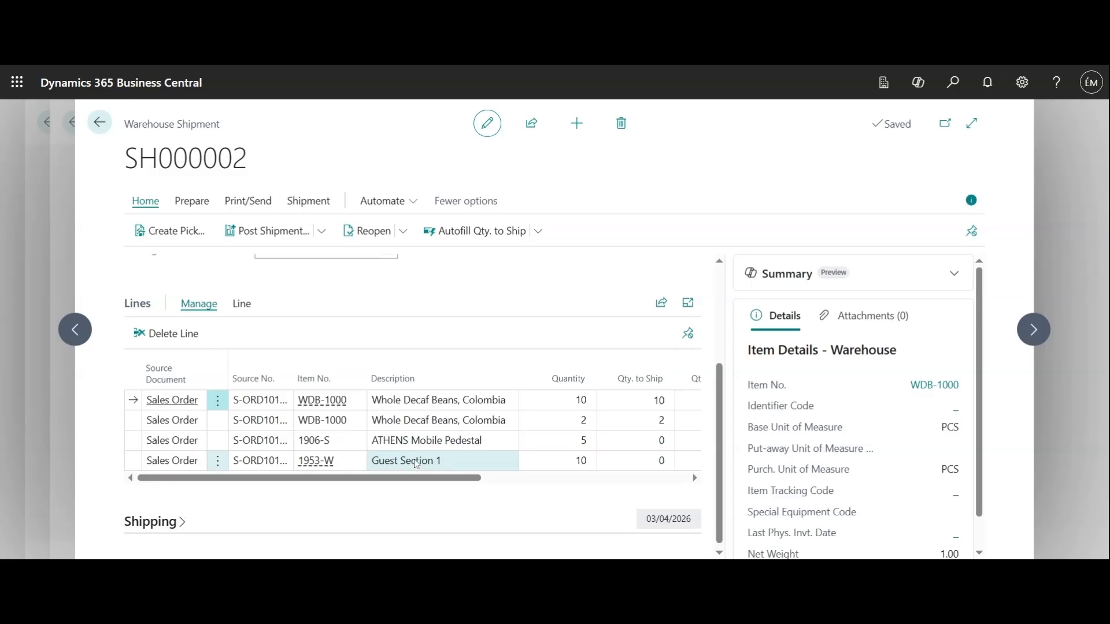
scroll(413, 464, up, 3)
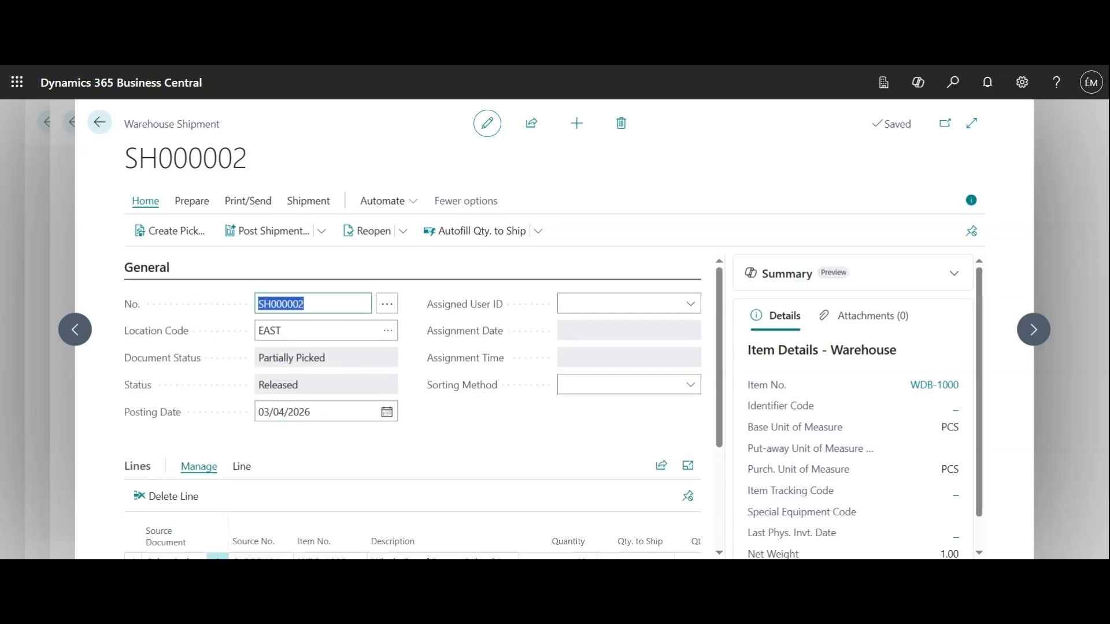
Attempt to post SH000002 as Ship, dismiss the WDB-1000 insufficient-inventory error, and go back.
click(277, 241)
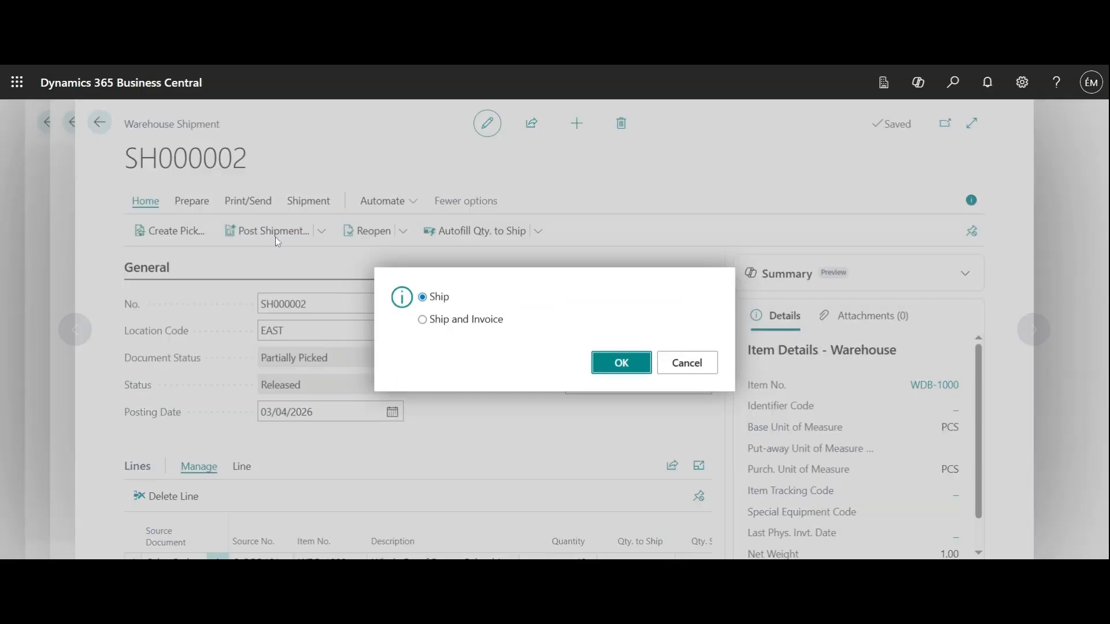
click(623, 364)
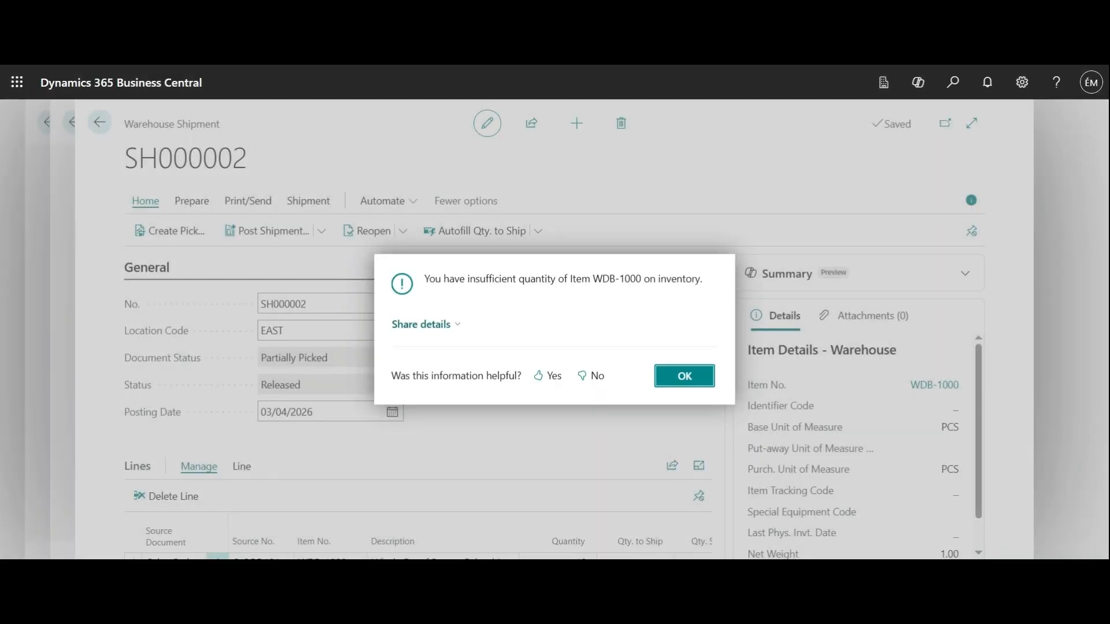
click(703, 376)
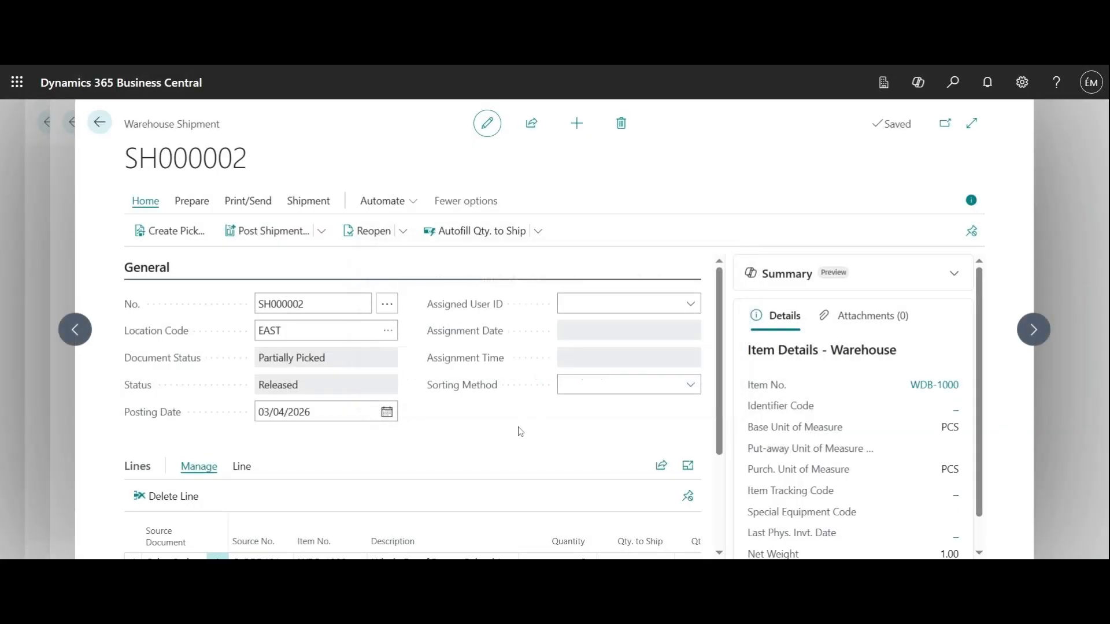
click(99, 124)
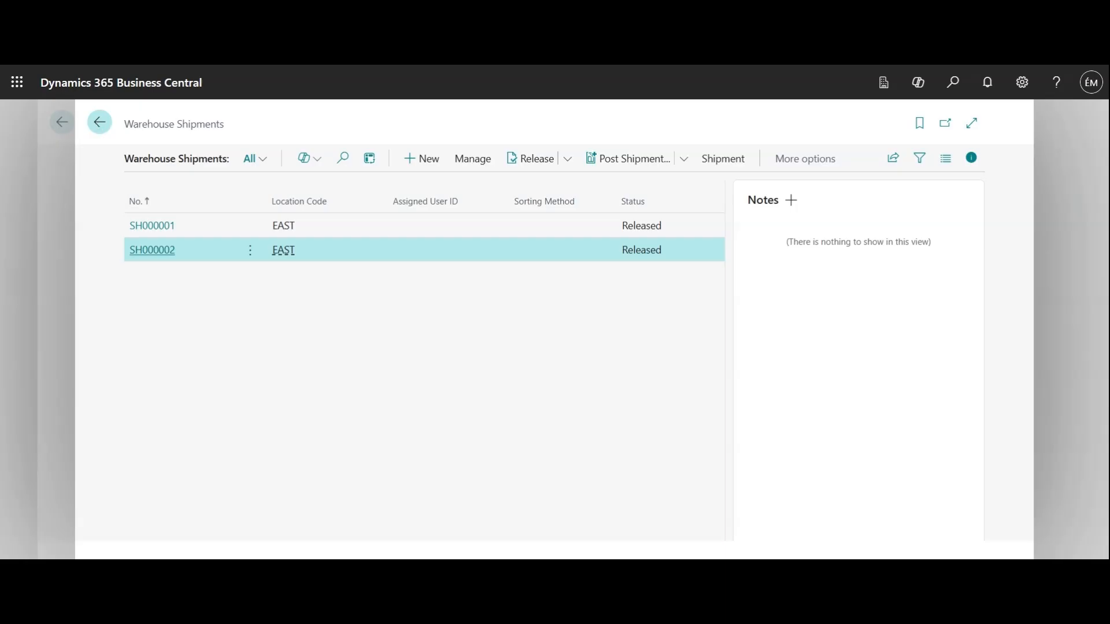
Open the School of Fine Art order and check its WDB-1000 line shows Quantity Shipped 10.
click(99, 124)
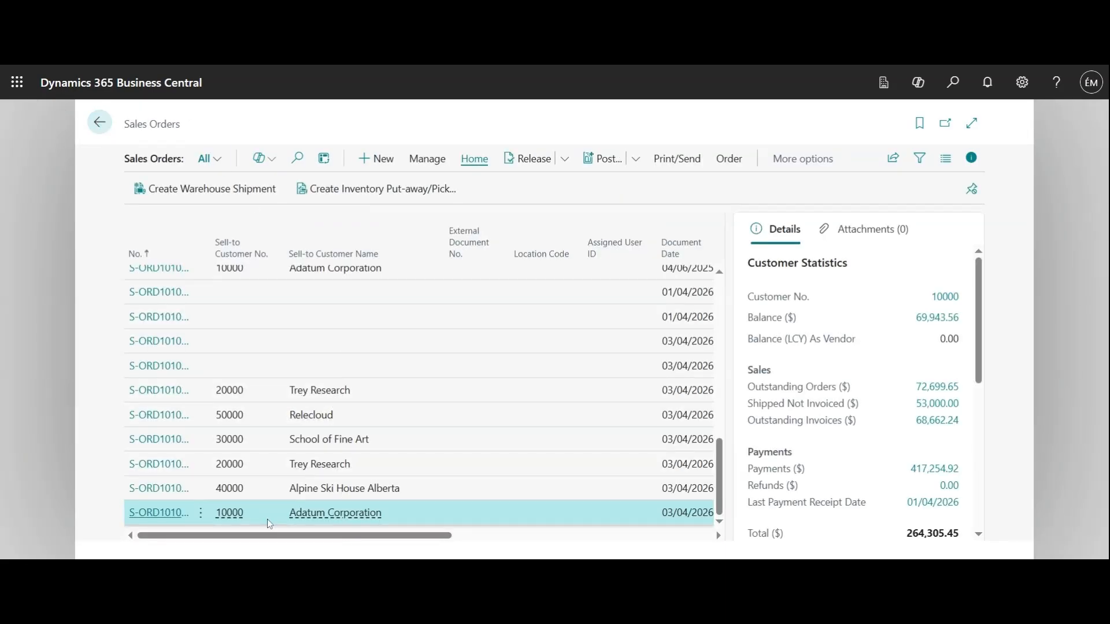
click(231, 465)
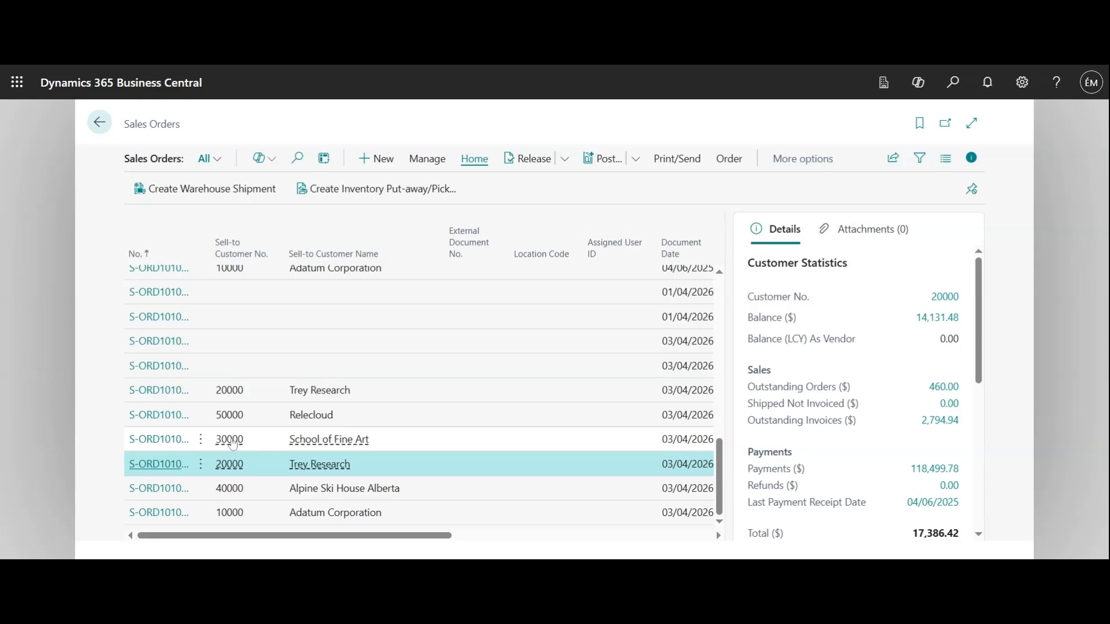
click(233, 444)
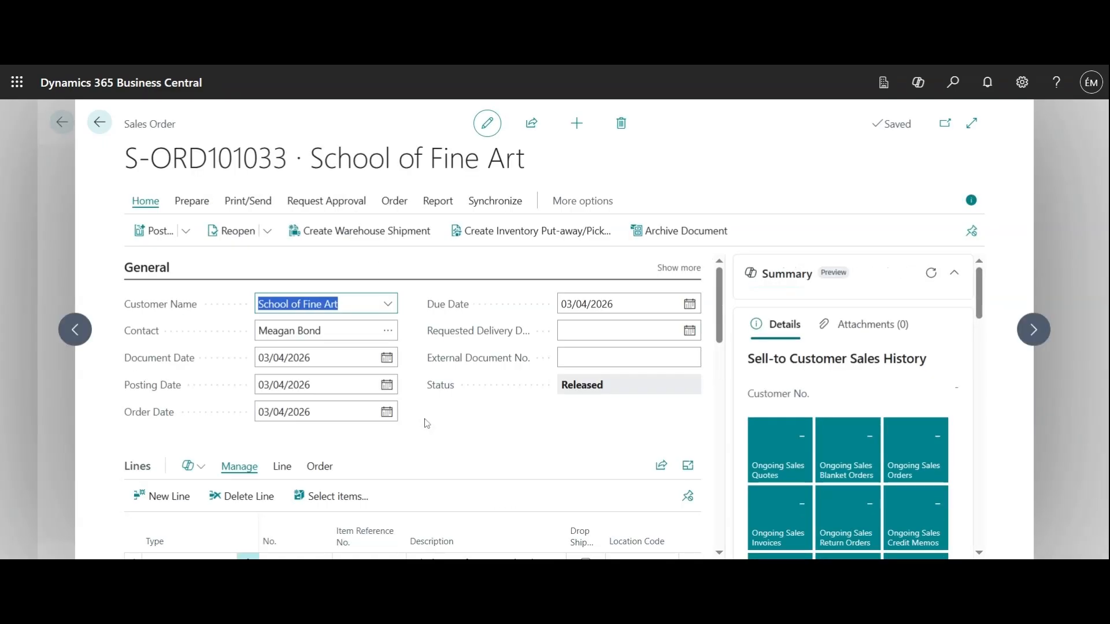
scroll(428, 424, down, 1)
scroll(438, 441, down, 1)
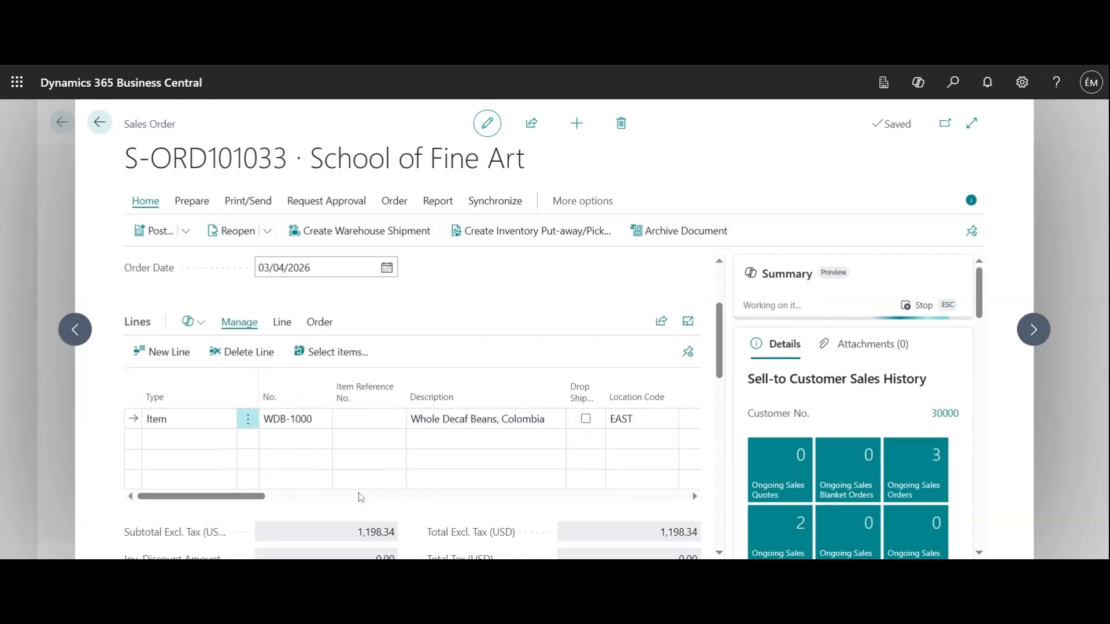
drag(238, 500, 507, 500)
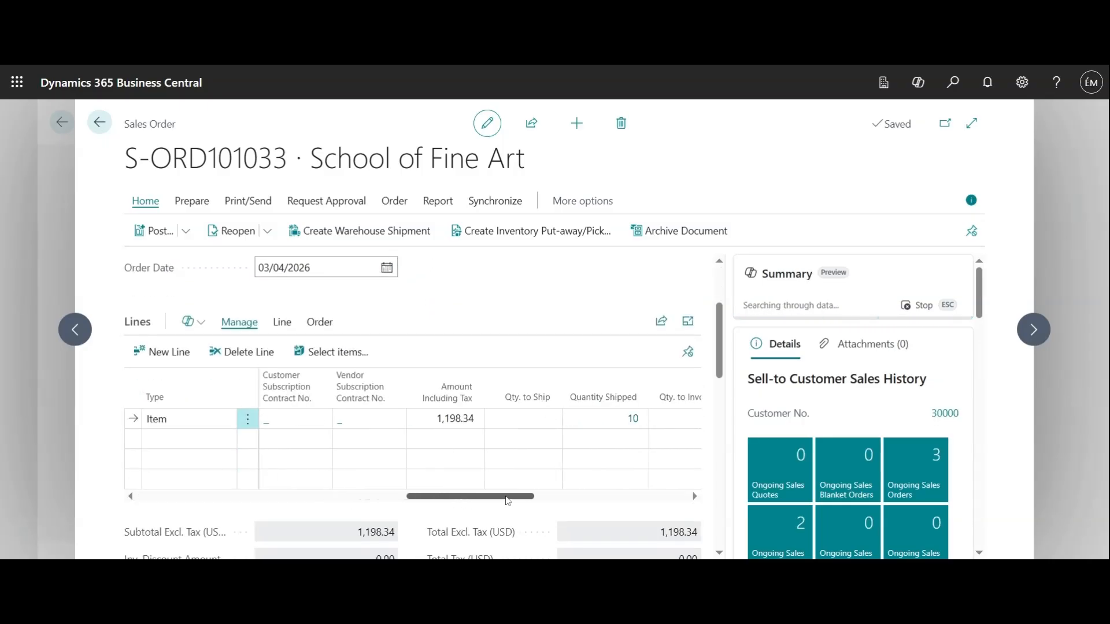
click(635, 422)
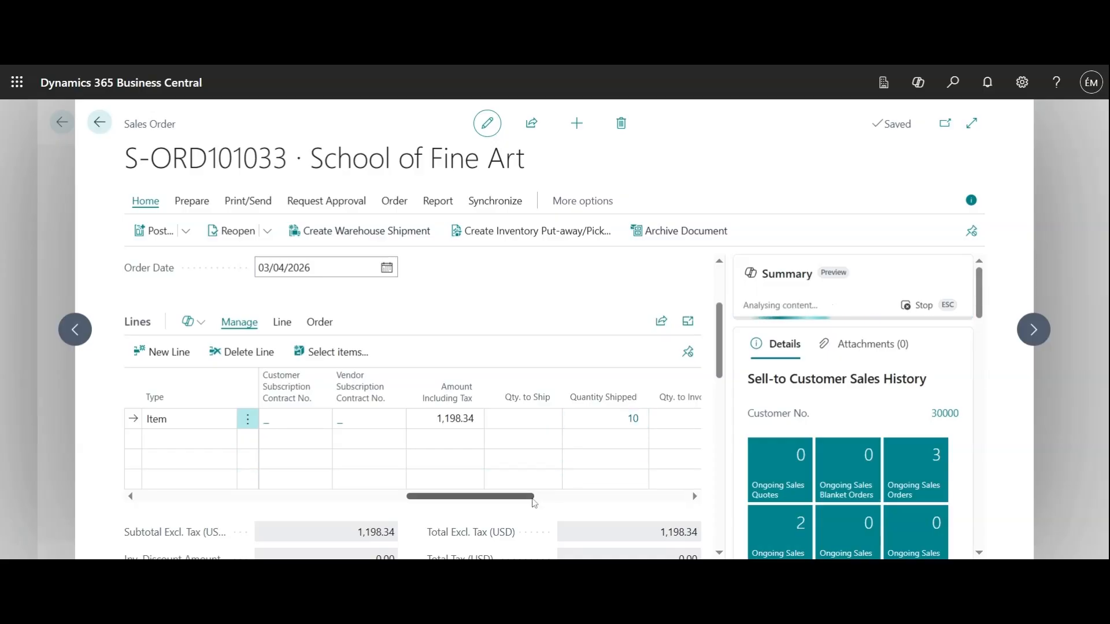
drag(532, 497, 552, 503)
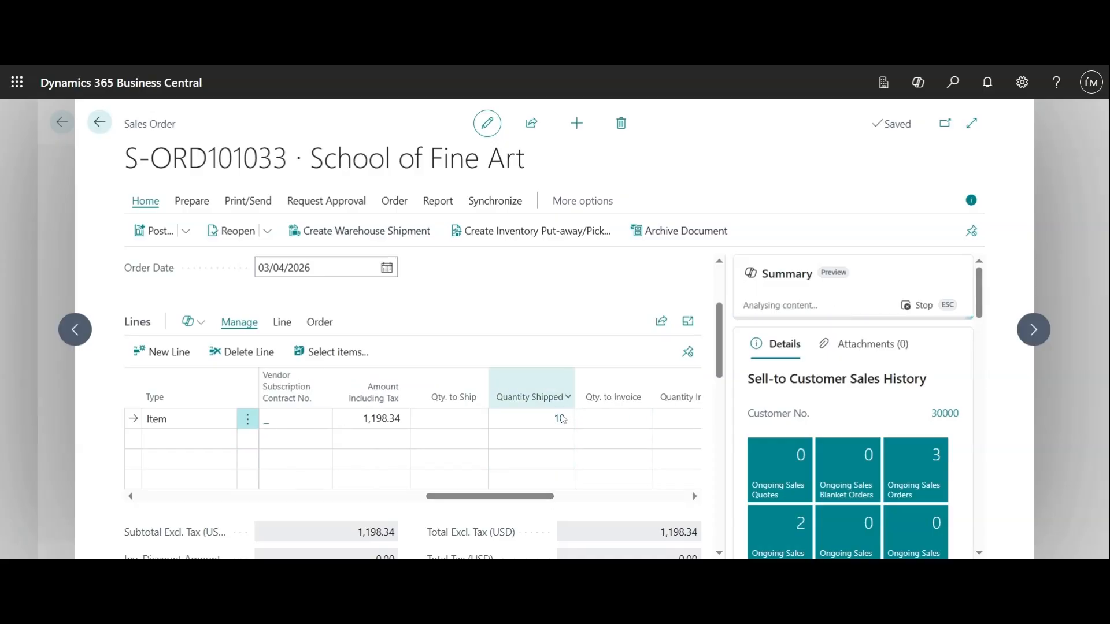